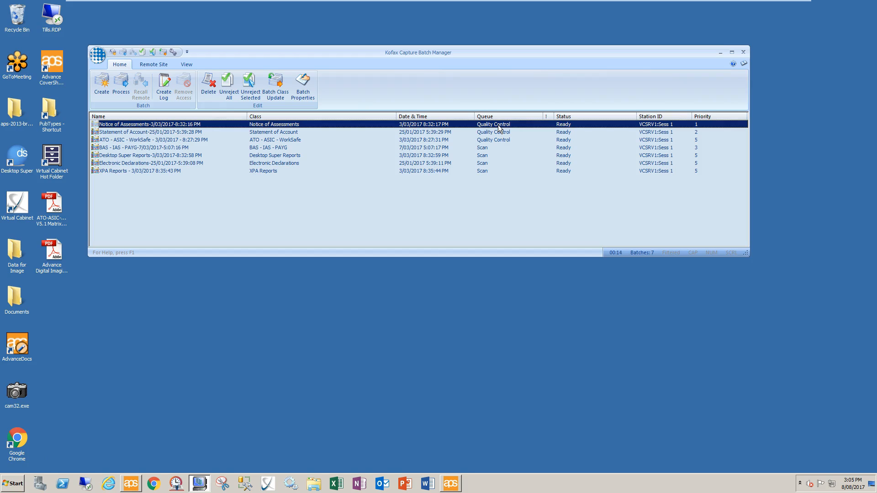
# Process the Notice of Assessments batch so document 1, NOA - Refund, opens in Quality Control.
pyautogui.click(121, 86)
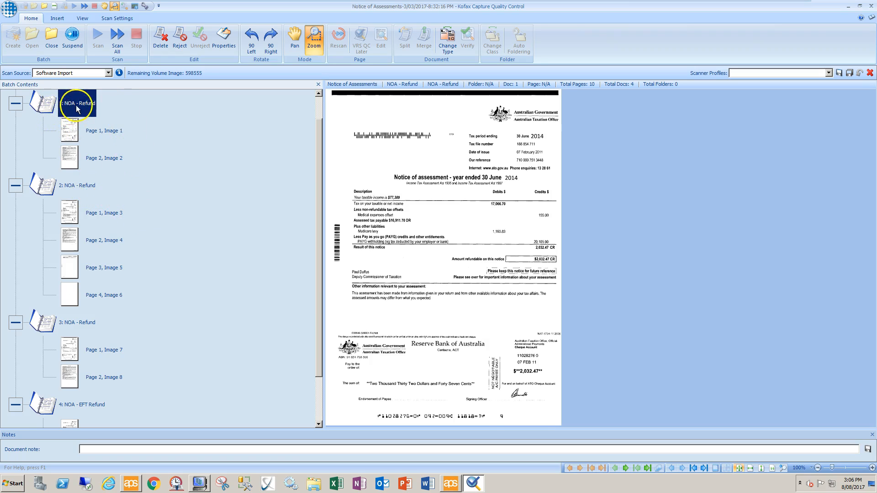
pyautogui.click(70, 137)
pyautogui.click(69, 157)
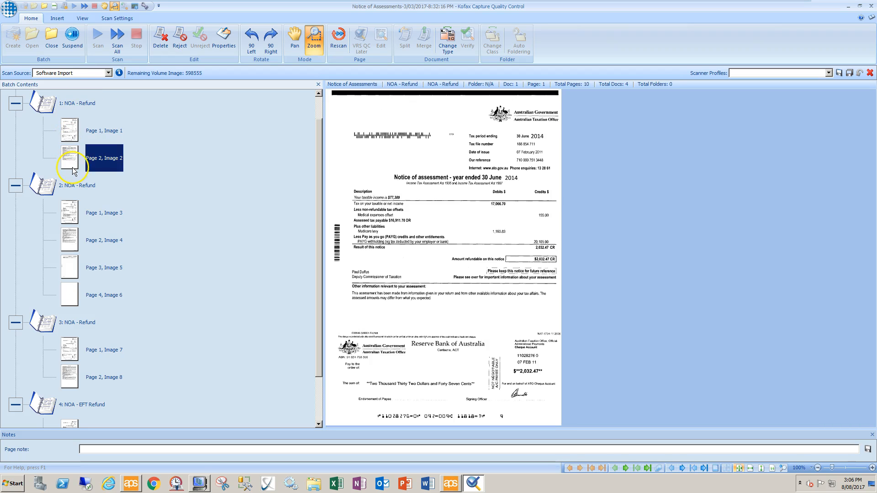
pyautogui.click(72, 219)
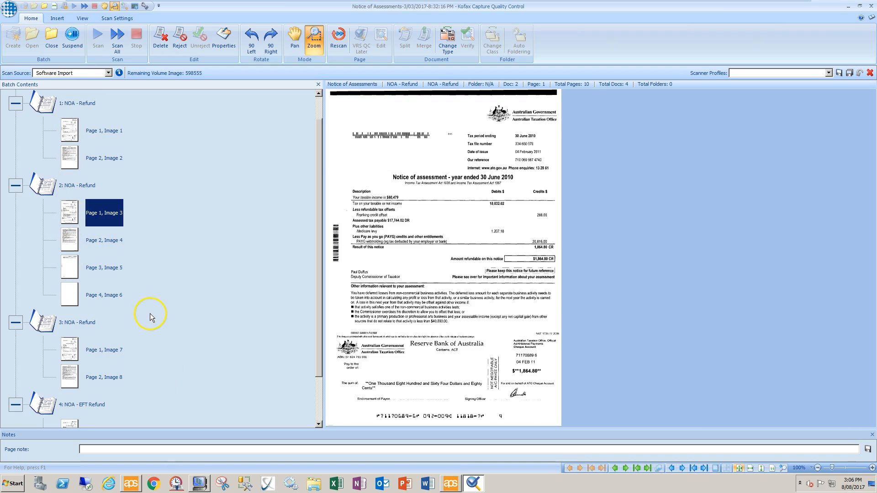
pyautogui.scroll(-1, 152, 318)
pyautogui.click(69, 296)
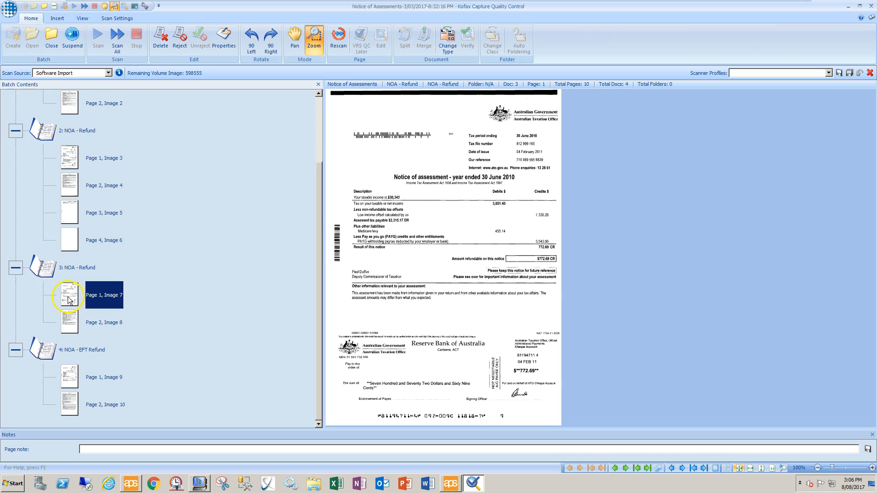
pyautogui.click(73, 381)
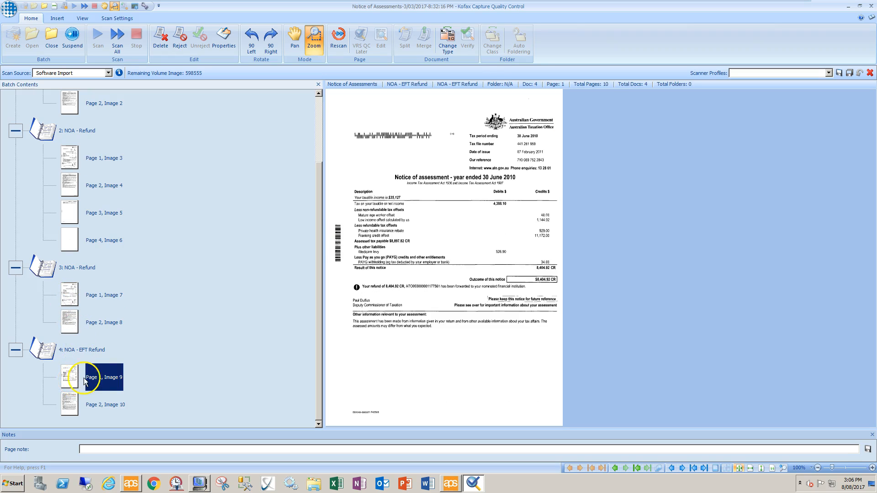
pyautogui.scroll(2, 91, 378)
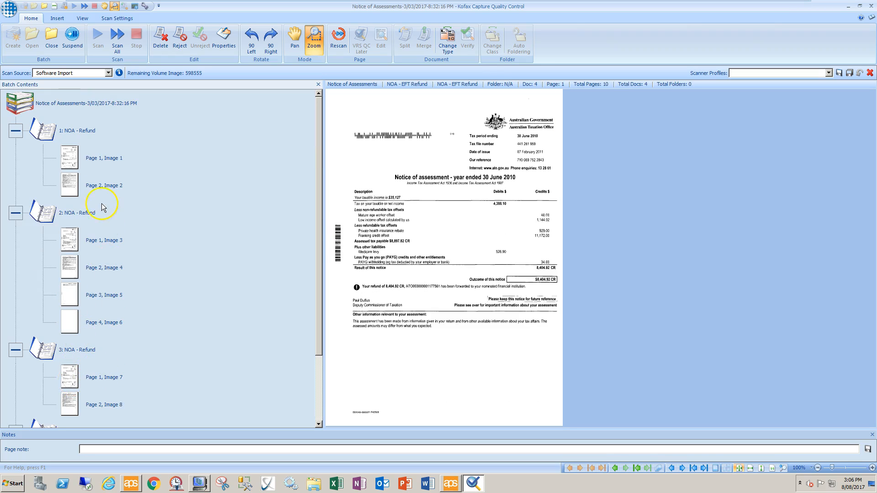
pyautogui.click(90, 187)
pyautogui.click(67, 234)
pyautogui.click(69, 268)
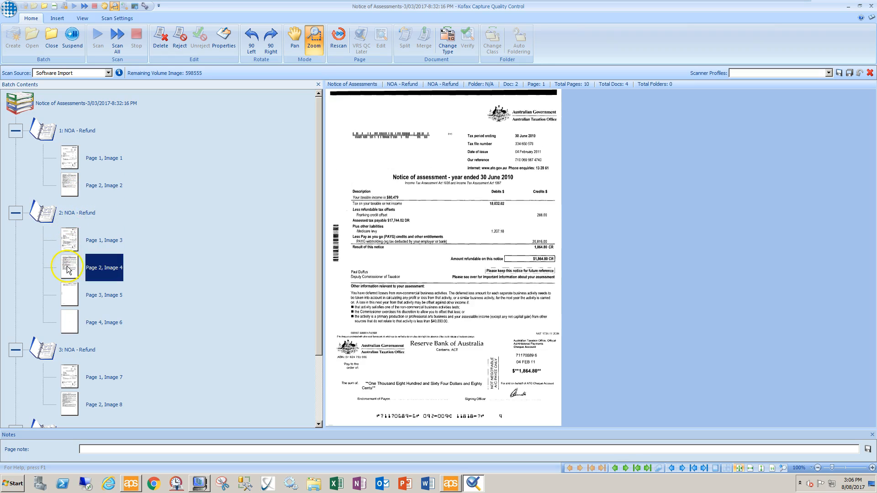
pyautogui.click(69, 296)
pyautogui.click(70, 324)
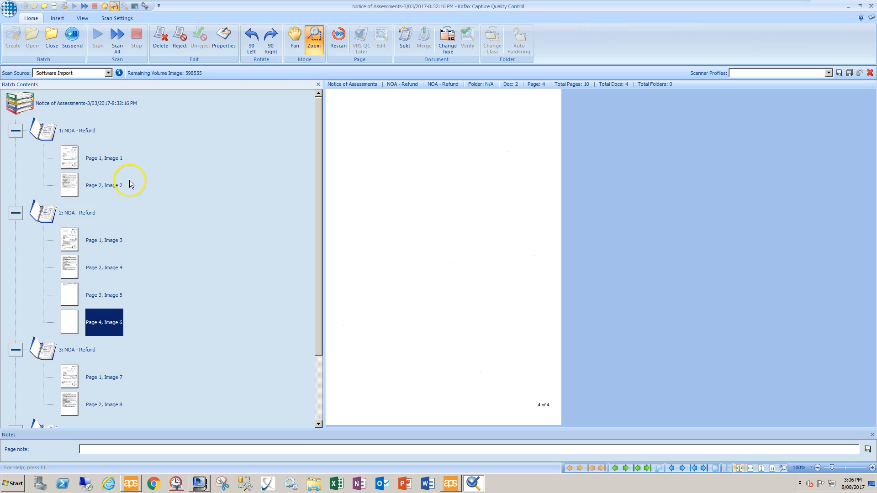
# Put Image 1 after Image 2 in document 1, then move blank Image 6 into document 2 as page 3.
pyautogui.click(69, 160)
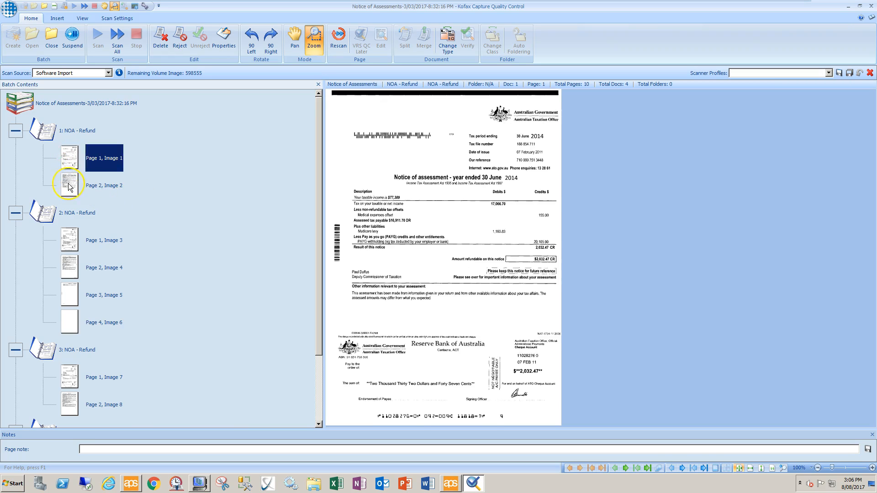
pyautogui.click(69, 185)
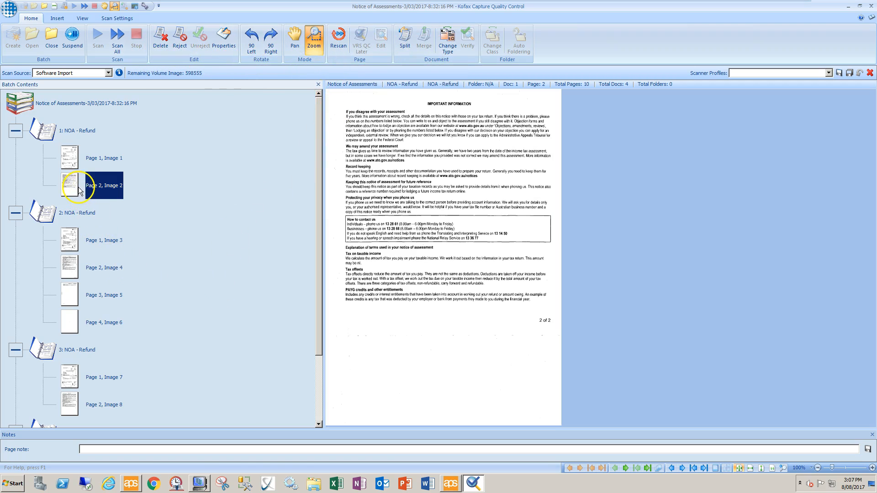
pyautogui.moveTo(76, 190); pyautogui.dragTo(116, 149)
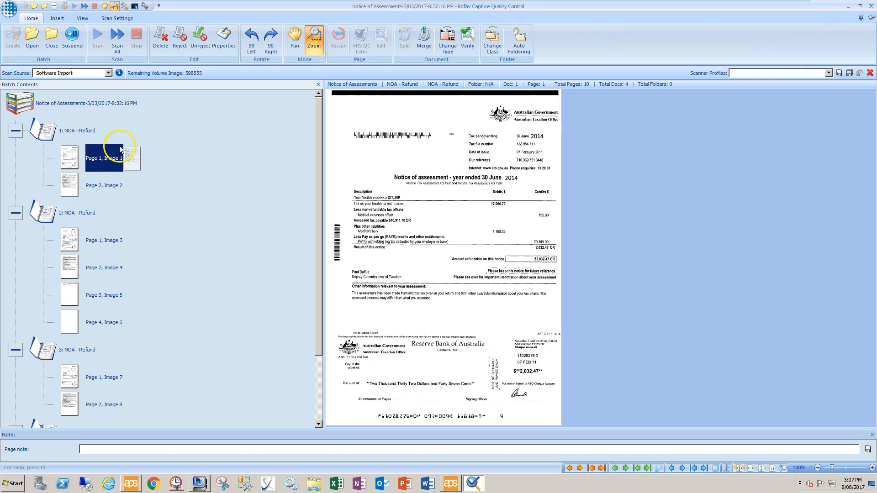
pyautogui.moveTo(121, 150); pyautogui.dragTo(129, 137)
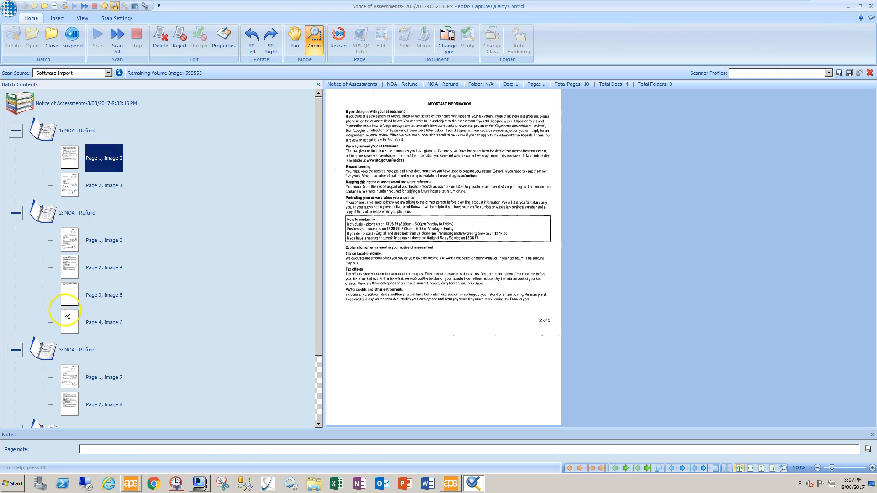
pyautogui.moveTo(71, 330); pyautogui.dragTo(141, 185)
pyautogui.moveTo(93, 210); pyautogui.dragTo(95, 312)
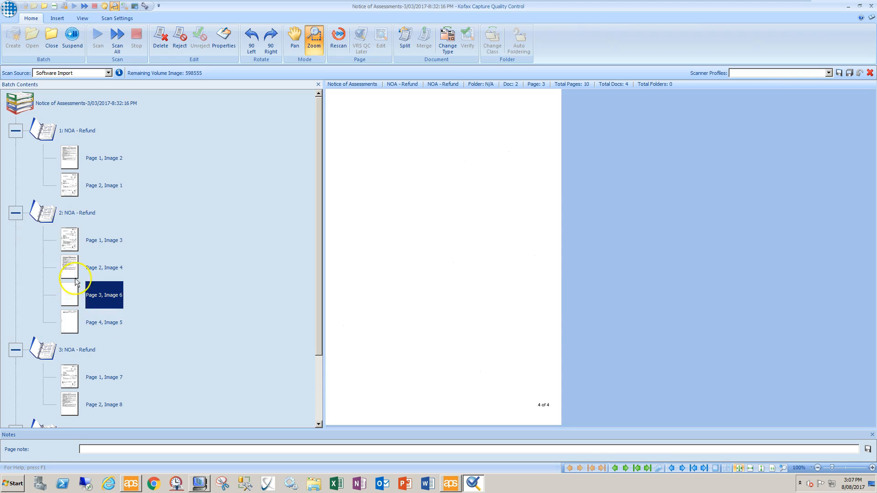
# Restore Image 1 as document 1's first page and recheck its two pages.
pyautogui.click(77, 167)
pyautogui.moveTo(69, 186); pyautogui.dragTo(112, 149)
pyautogui.click(71, 180)
pyautogui.click(71, 158)
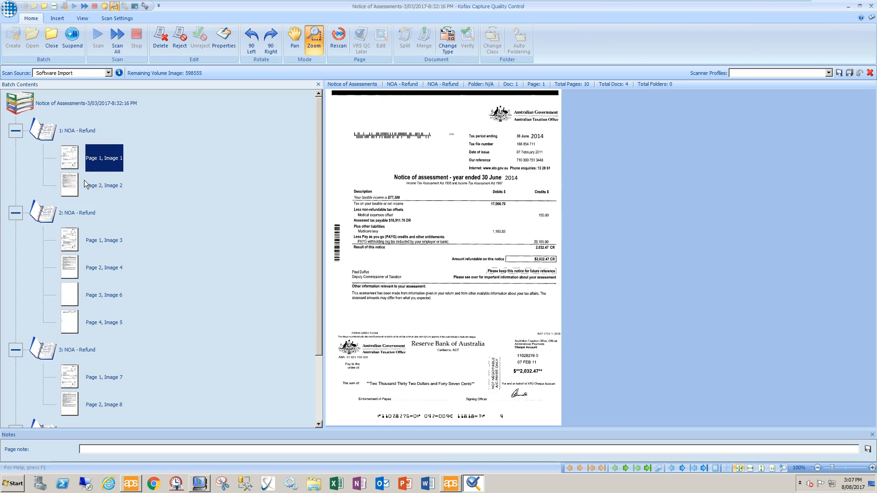
pyautogui.click(71, 160)
# Choose Replace for Page 1, Image 1 to browse TIFF images in the Kofax Capture Bin folder.
pyautogui.rightClick(71, 159)
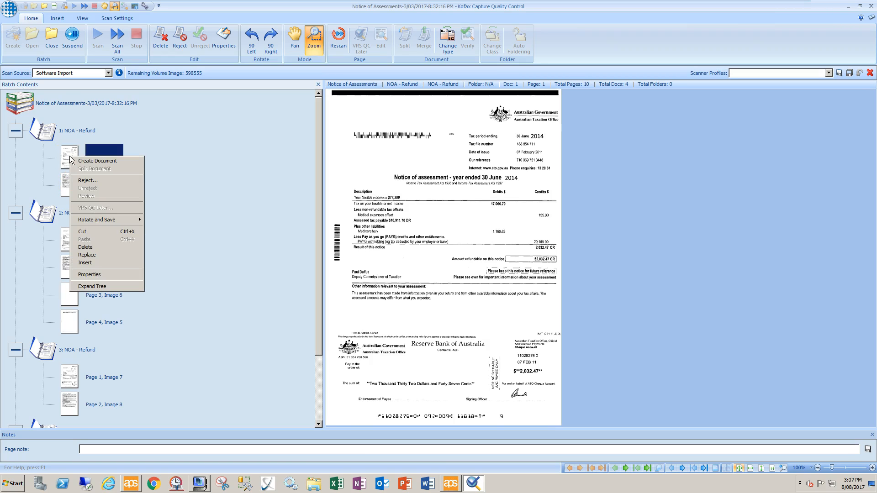
pyautogui.click(86, 258)
pyautogui.click(93, 259)
pyautogui.click(82, 258)
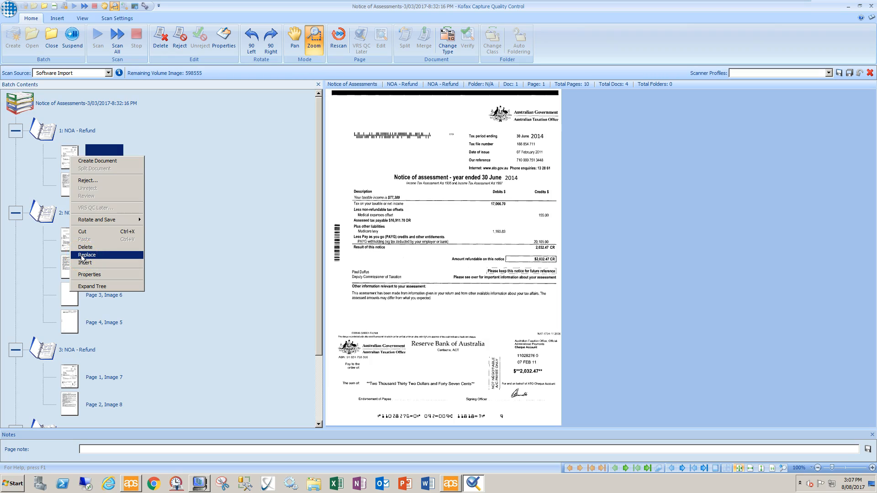
pyautogui.click(82, 256)
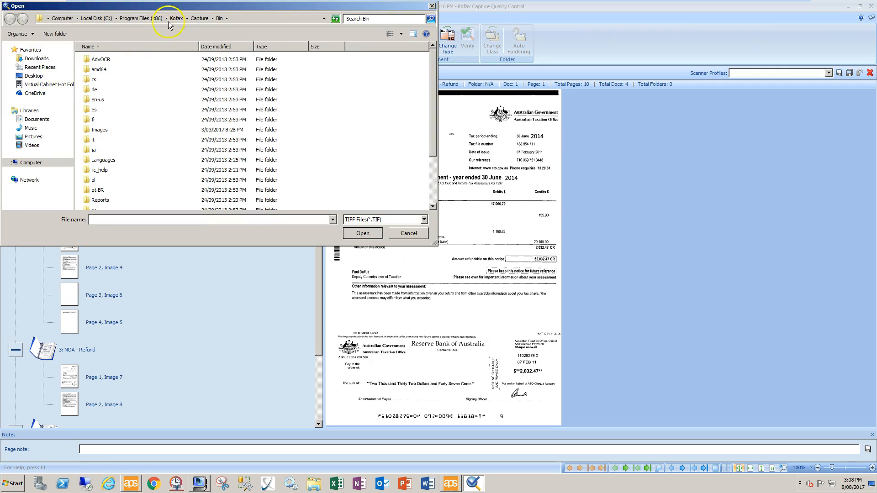
# Centre the Open dialog and cancel it, leaving Page 1, Image 1 unchanged.
pyautogui.moveTo(180, 13); pyautogui.dragTo(292, 95)
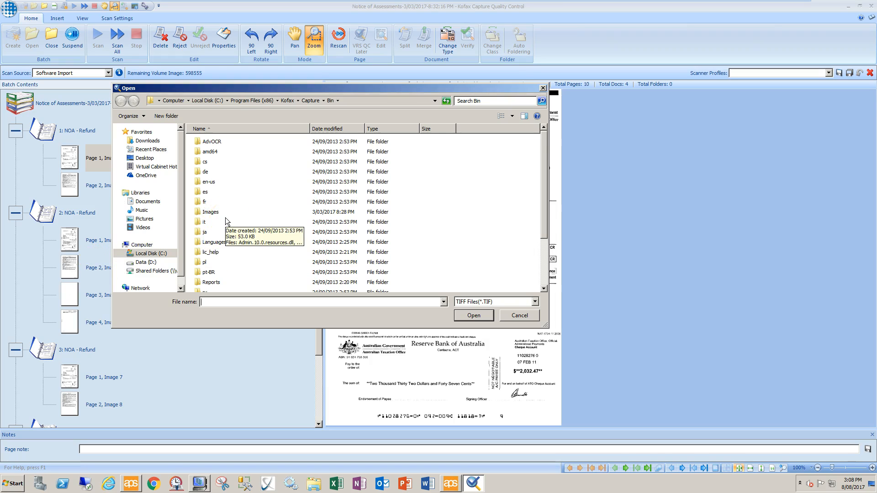
pyautogui.click(517, 317)
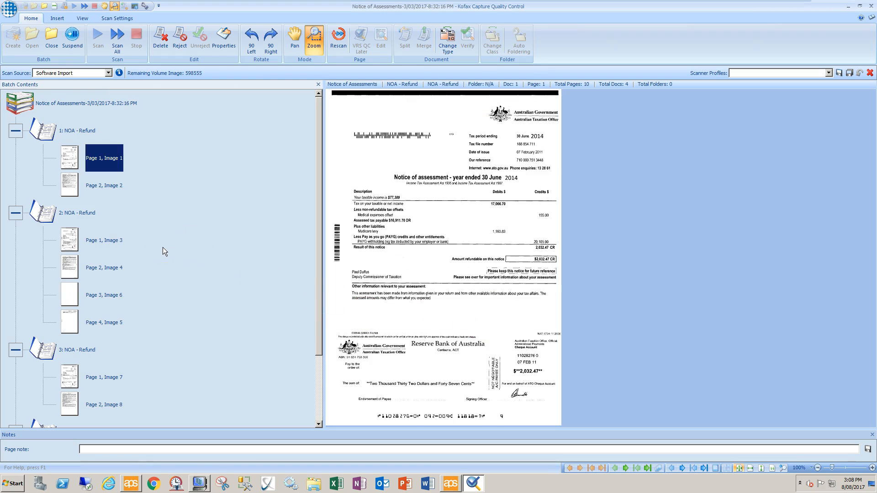
# Rotate page 1 through four quarter turns back to upright, then recheck document 1's pages.
pyautogui.click(105, 161)
pyautogui.click(274, 45)
pyautogui.click(274, 44)
pyautogui.click(274, 45)
pyautogui.click(274, 44)
pyautogui.click(69, 182)
pyautogui.click(84, 158)
# Move Image 5 ahead of the blank page in document 2 and view its first page.
pyautogui.click(75, 131)
pyautogui.click(74, 213)
pyautogui.click(74, 352)
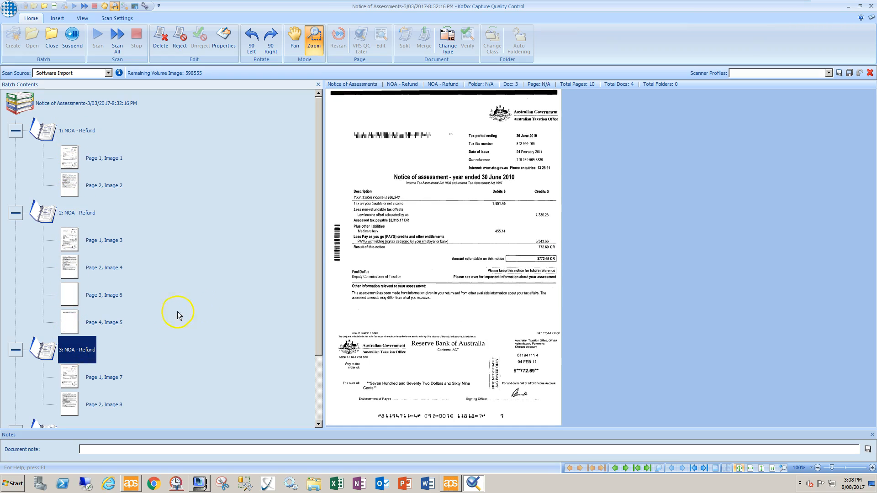
pyautogui.moveTo(100, 320); pyautogui.dragTo(94, 323)
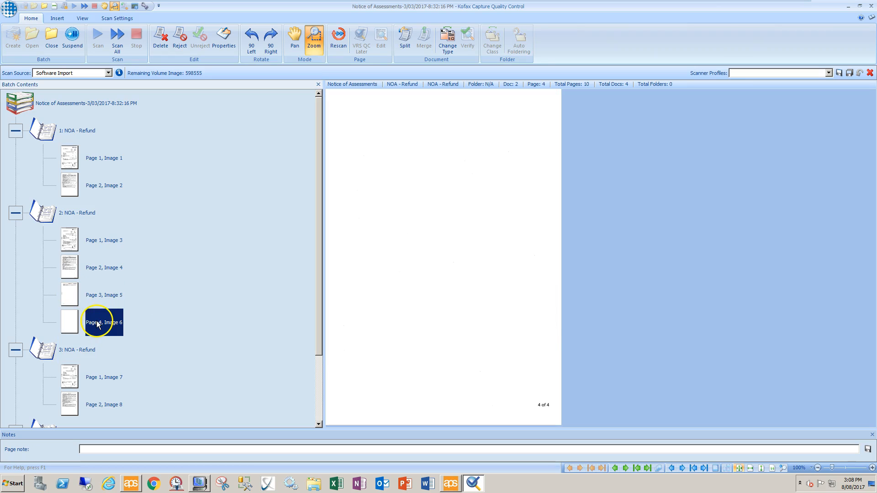
pyautogui.click(63, 215)
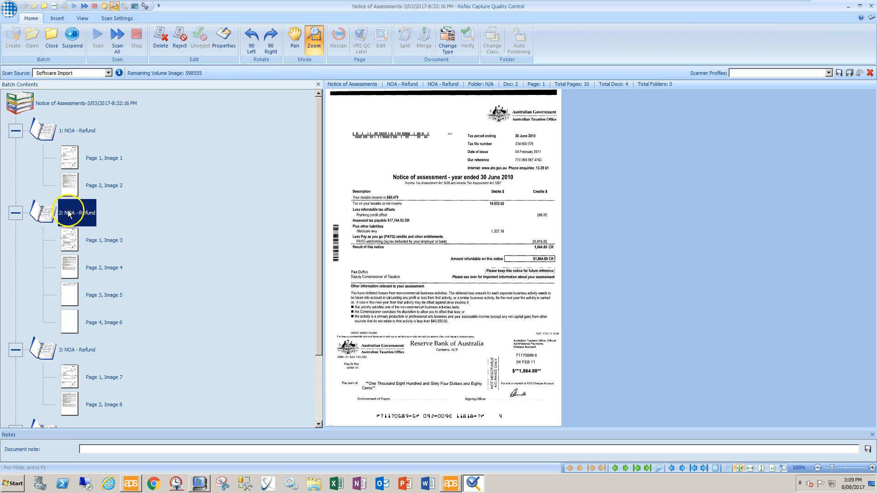
pyautogui.rightClick(73, 211)
pyautogui.click(97, 215)
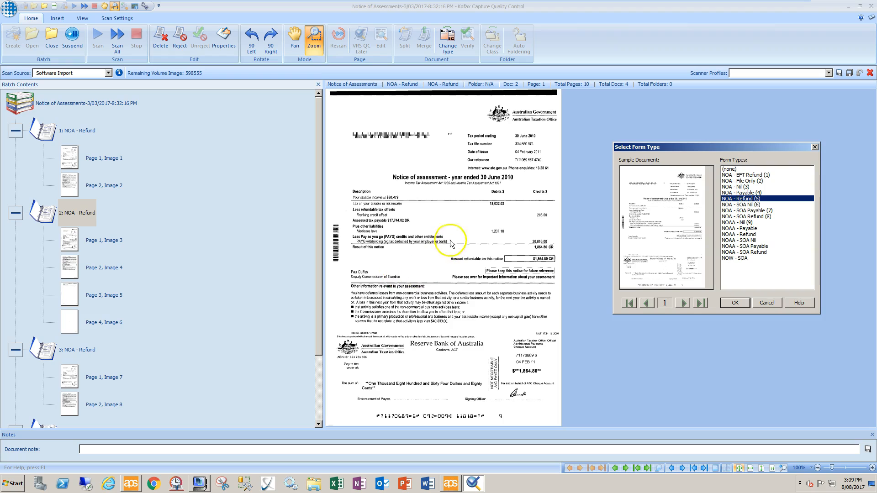
pyautogui.click(731, 234)
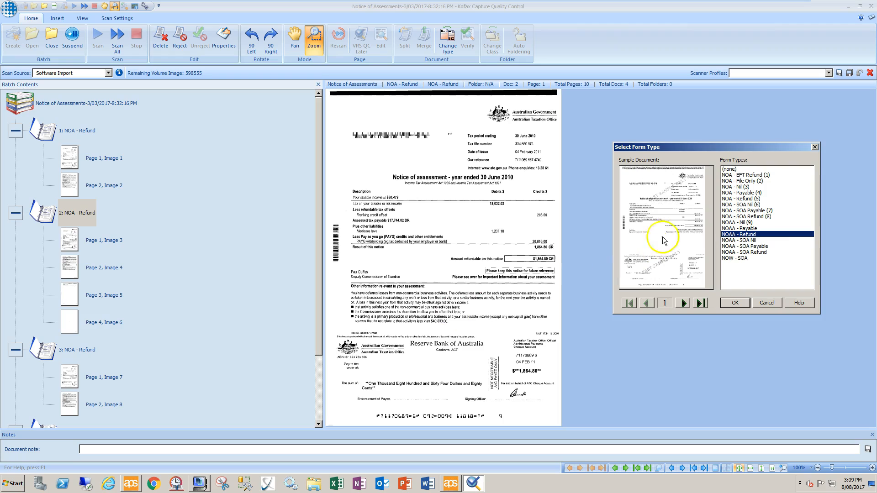
pyautogui.click(730, 182)
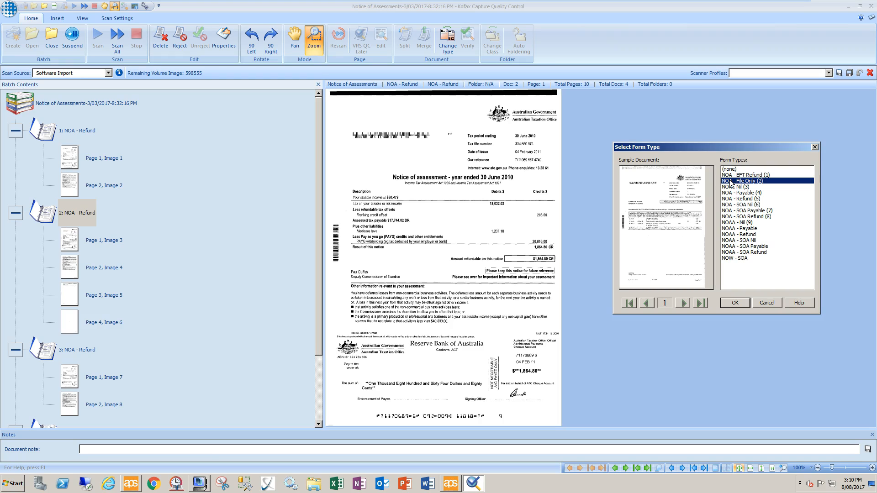
pyautogui.click(759, 304)
pyautogui.click(684, 256)
pyautogui.click(762, 305)
pyautogui.click(762, 305)
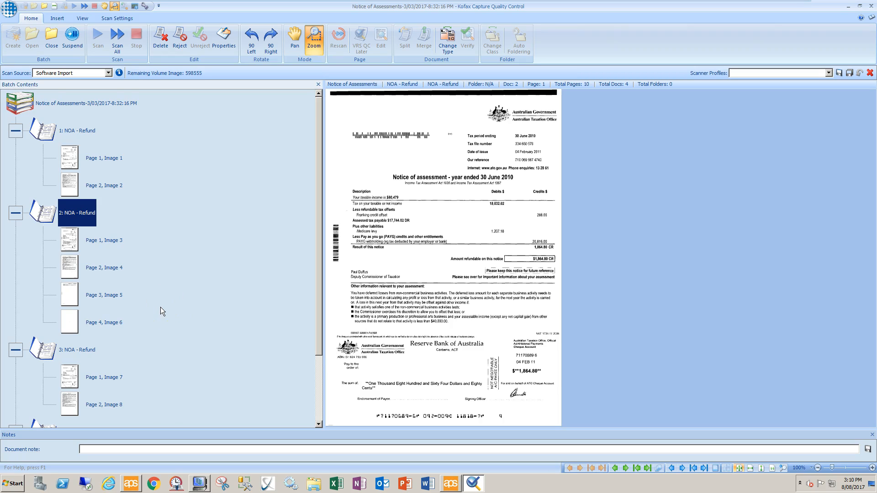
# Change document 2's form type to NOAA - Refund via Change Form Type.
pyautogui.rightClick(67, 213)
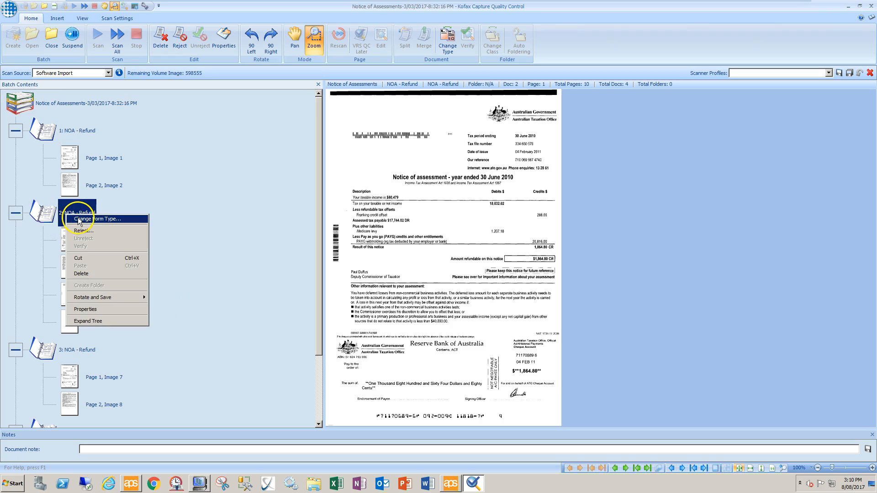
pyautogui.click(80, 220)
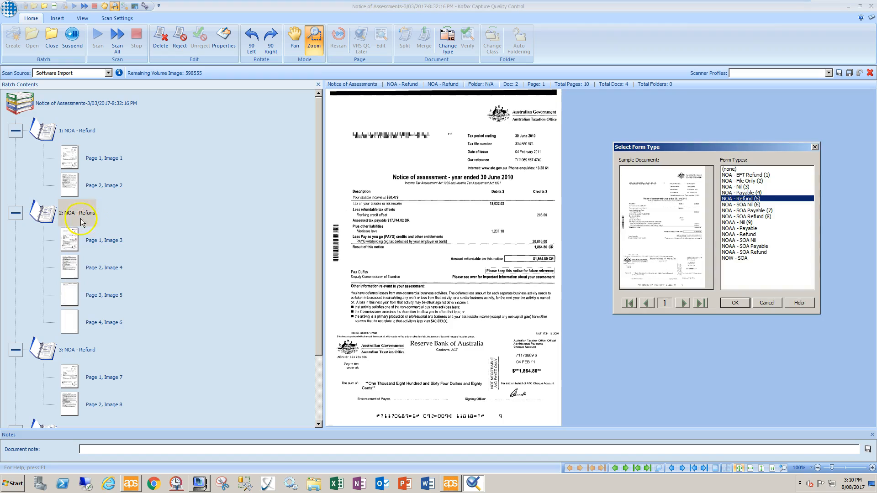
pyautogui.doubleClick(731, 234)
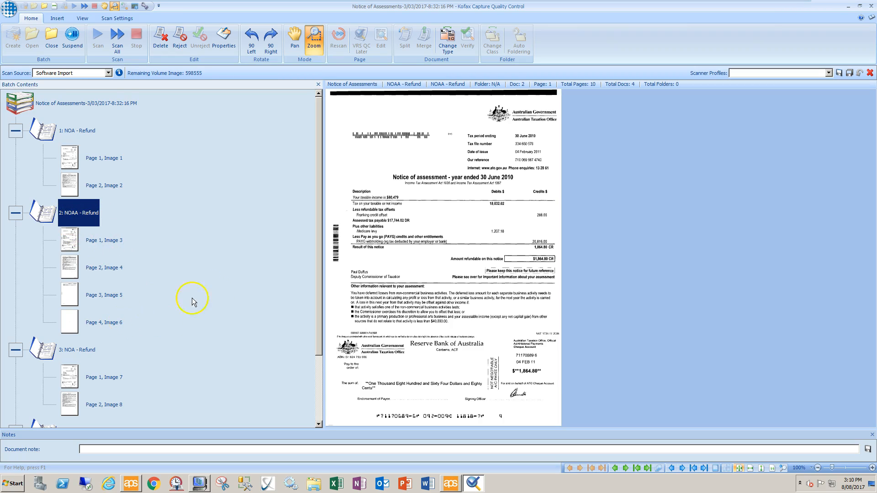
pyautogui.moveTo(318, 314); pyautogui.dragTo(309, 268)
# Close the corrected four-document, 10-page batch and return to Batch Manager.
pyautogui.click(52, 40)
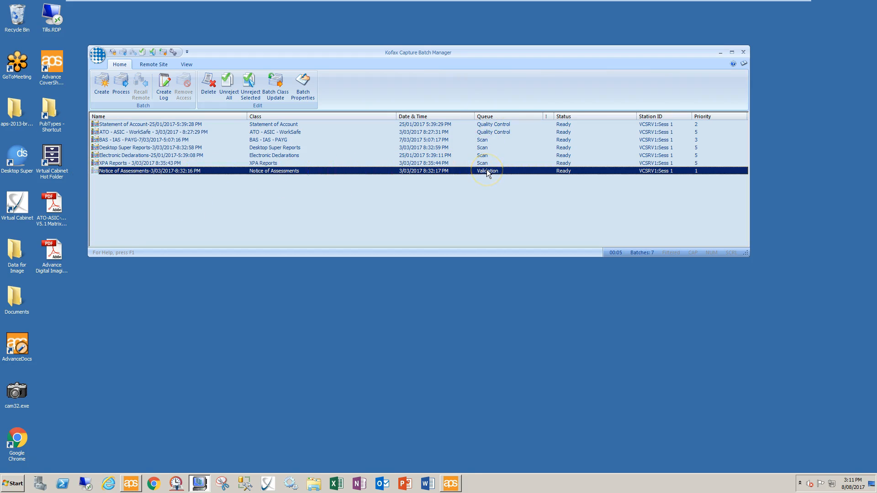
# Review the queue options (Quality Control, Validation, PDF Generator, Export) and route the batch to Recognition Server.
pyautogui.click(524, 170)
pyautogui.click(539, 170)
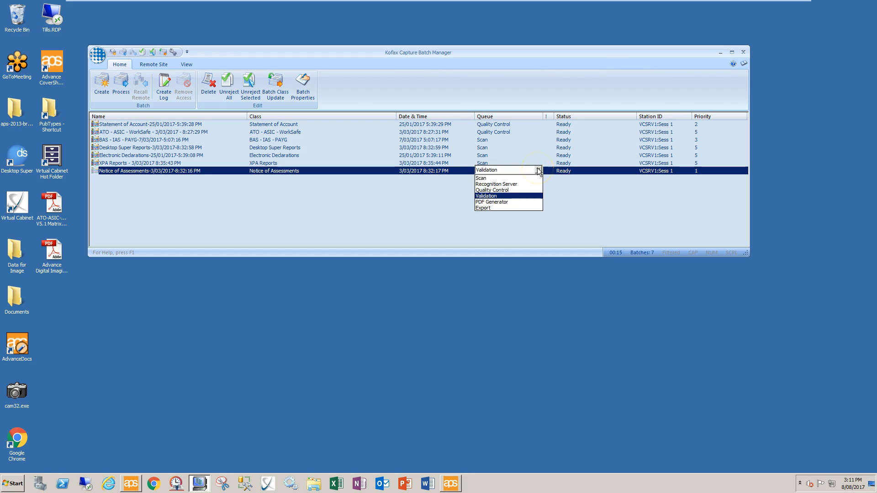
pyautogui.click(504, 192)
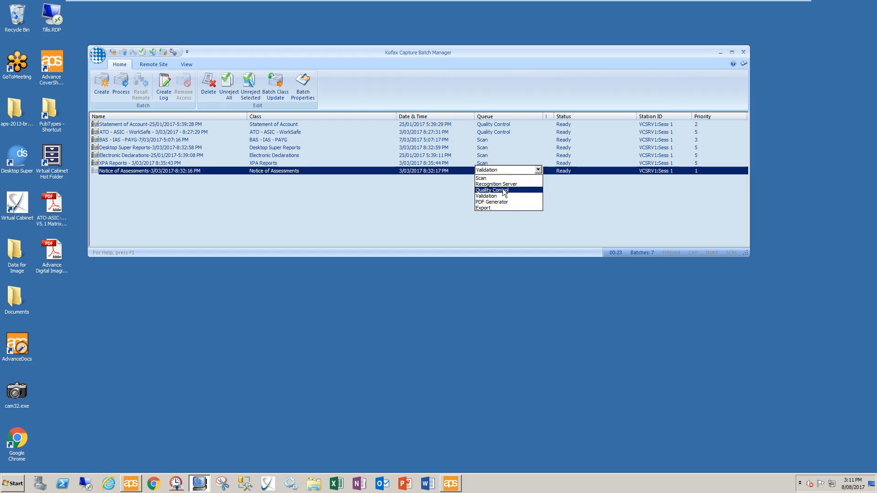
pyautogui.click(504, 198)
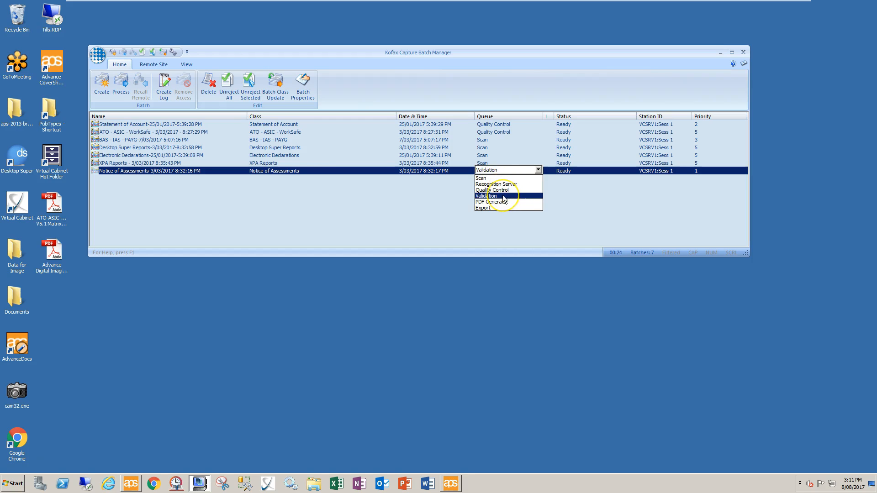
pyautogui.click(508, 202)
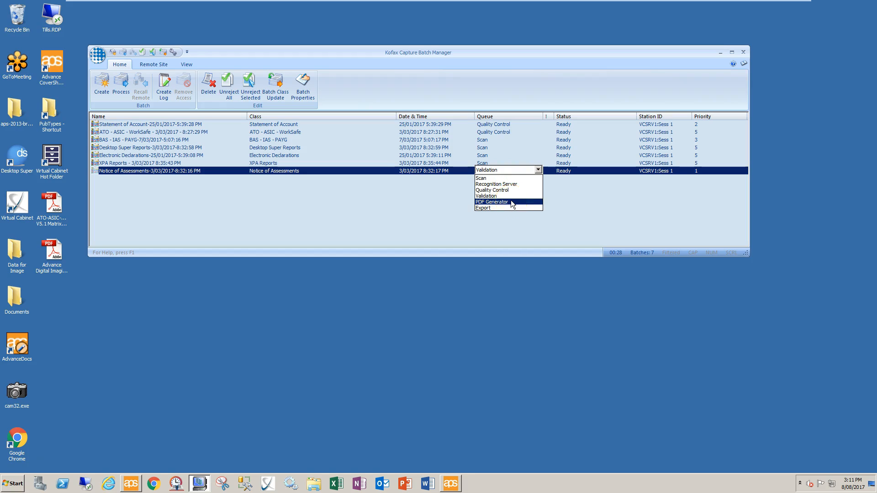
pyautogui.click(494, 208)
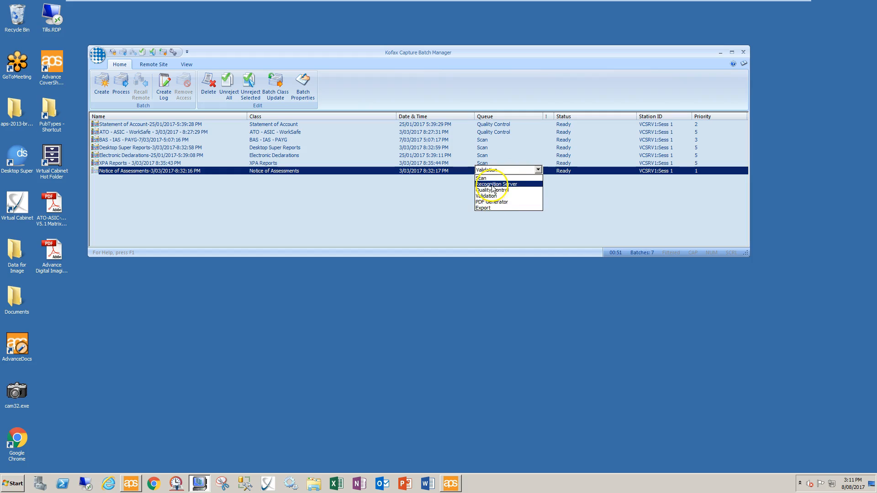
pyautogui.click(492, 184)
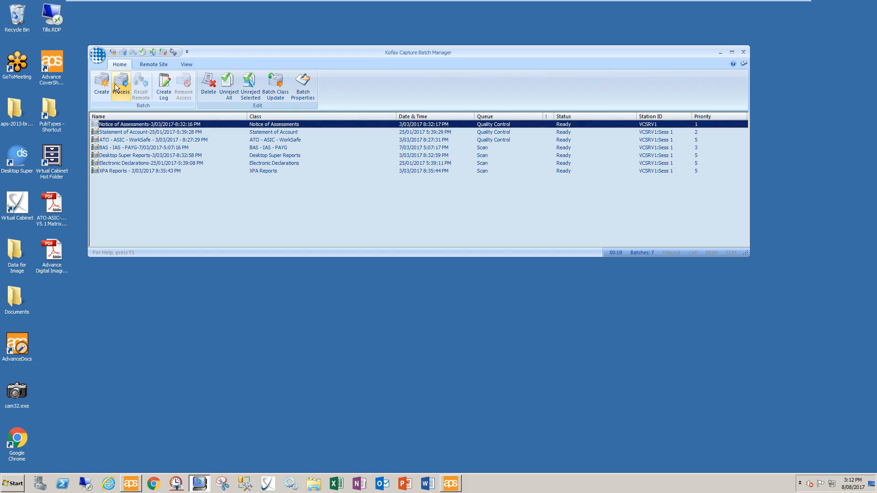
# Set the Notice of Assessments batch's queue to Validation.
pyautogui.click(515, 125)
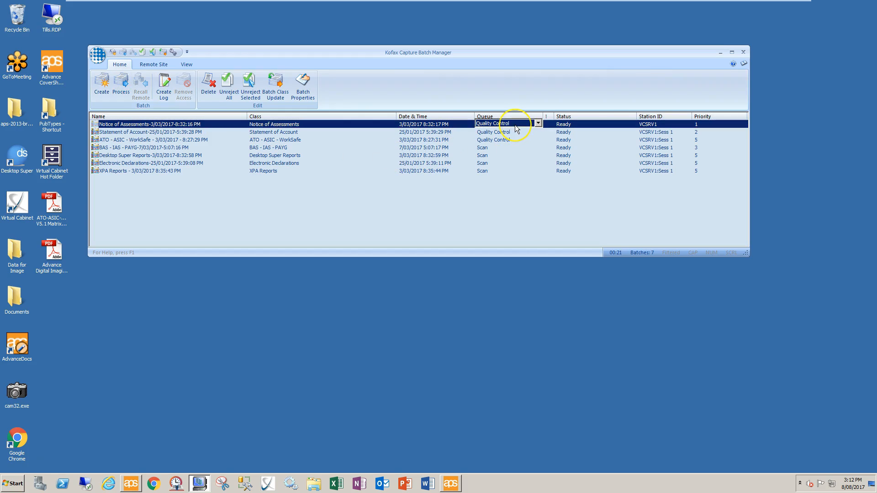
pyautogui.click(500, 149)
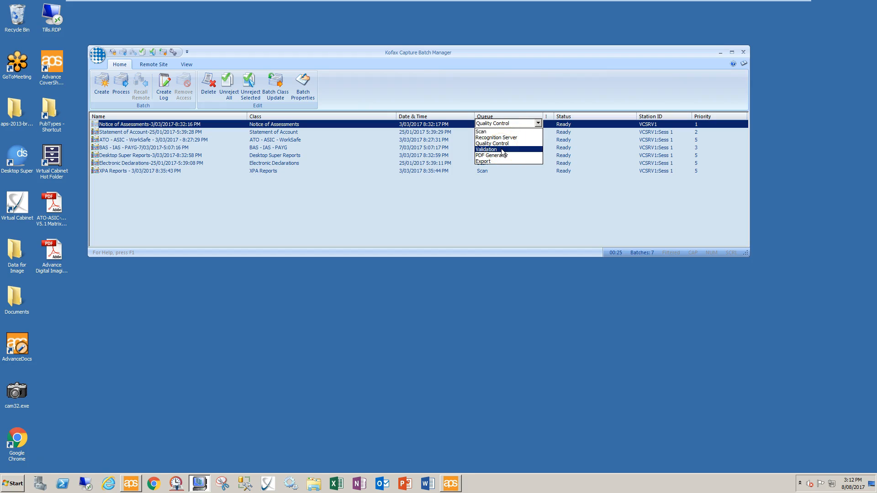
pyautogui.click(501, 149)
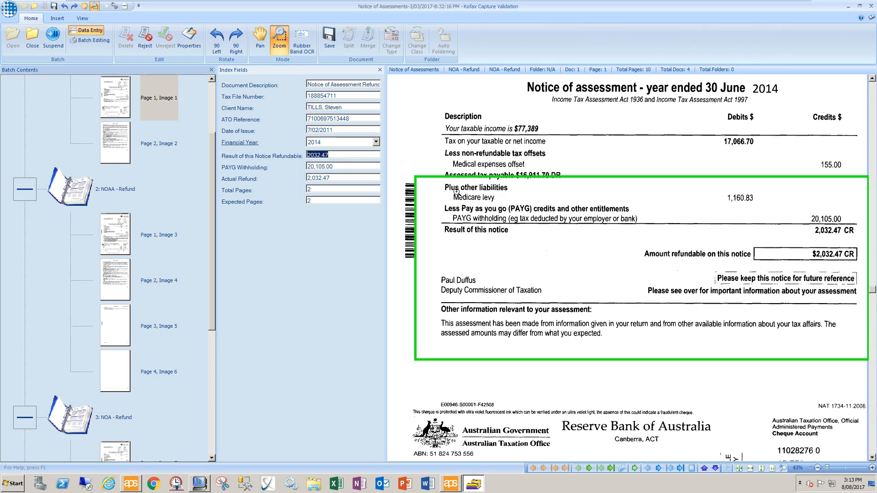
# Accept document 1's refundable amount of 2,032.47 and advance to document 2.
pyautogui.press('Tab')
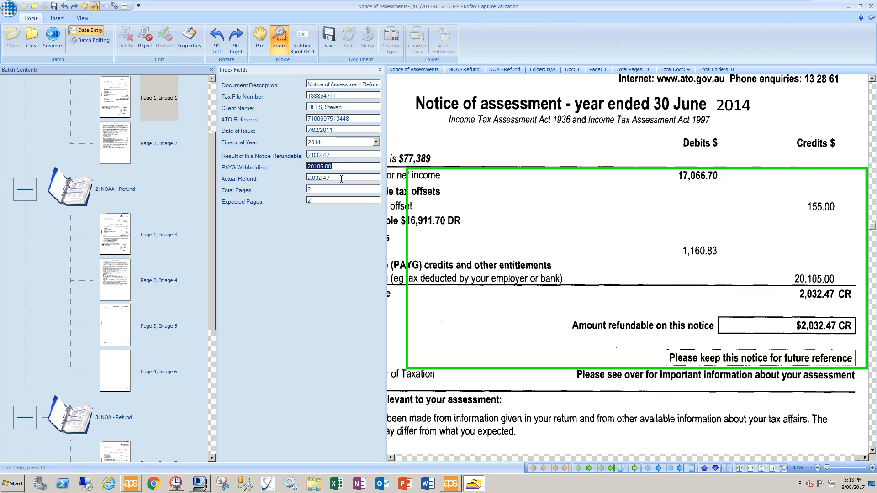
pyautogui.press('Return')
pyautogui.press('Return')
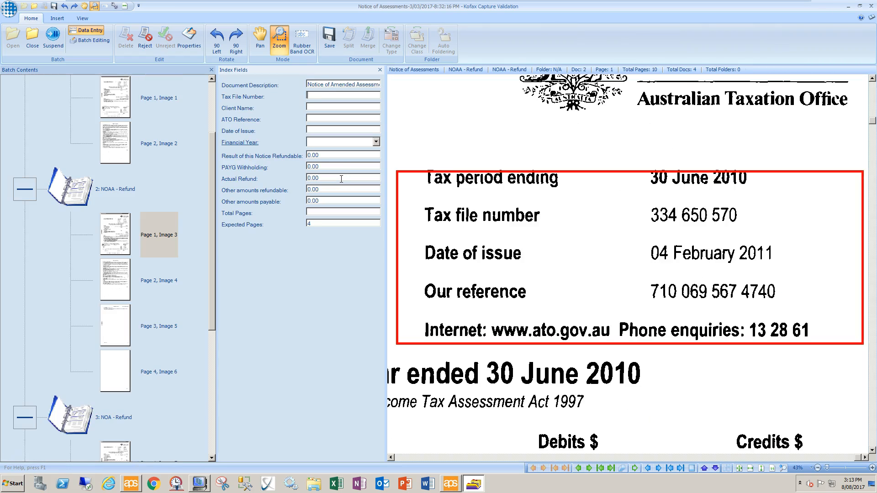
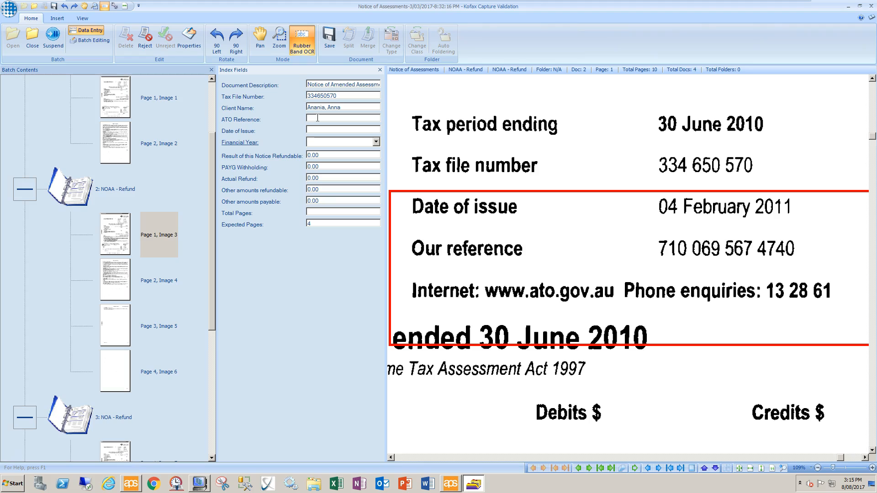
# Enter the amended notice's ATO reference and set its issue date to 4/02/2011.
pyautogui.press('Tab')
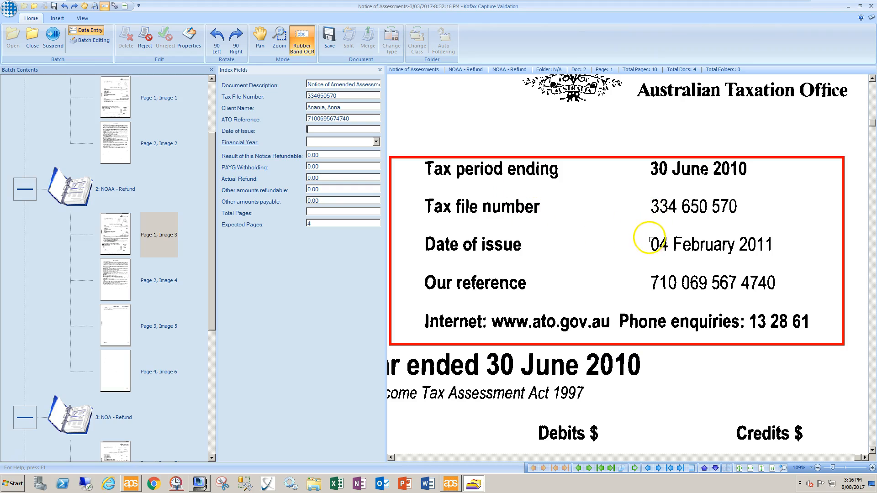
pyautogui.moveTo(646, 228); pyautogui.dragTo(793, 264)
pyautogui.click(315, 145)
pyautogui.click(315, 130)
pyautogui.write('4/0')
pyautogui.write('2')
pyautogui.write('/2011')
pyautogui.press('Tab')
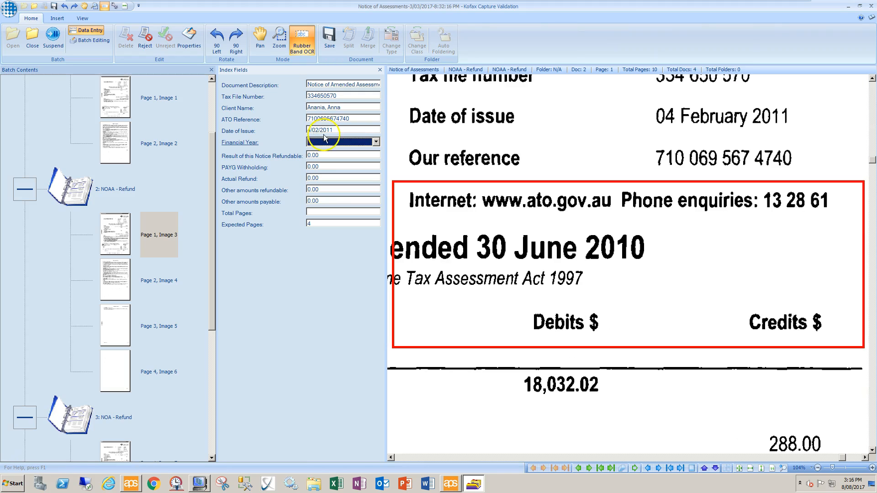
# Choose 2010 as the notice's financial year.
pyautogui.click(375, 142)
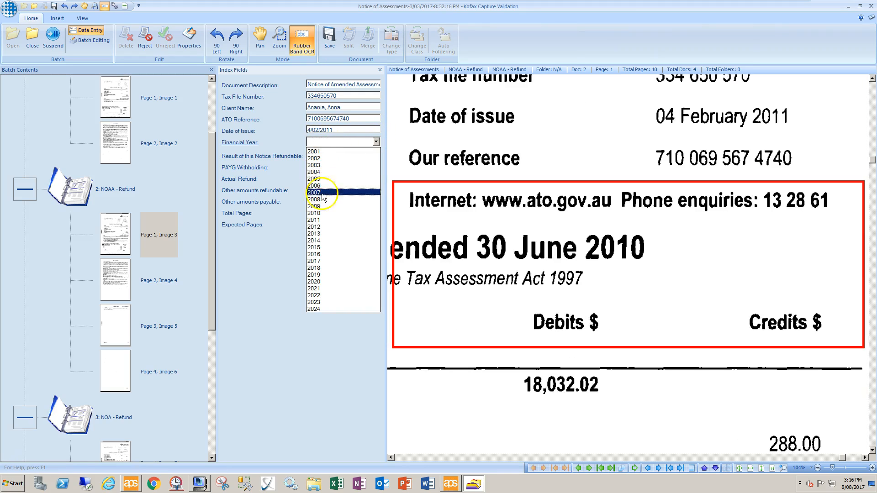
pyautogui.click(322, 213)
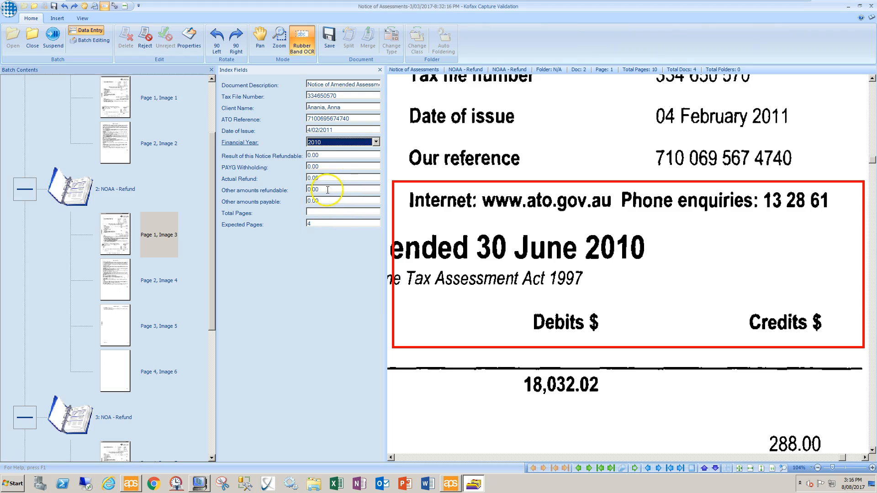
pyautogui.click(338, 155)
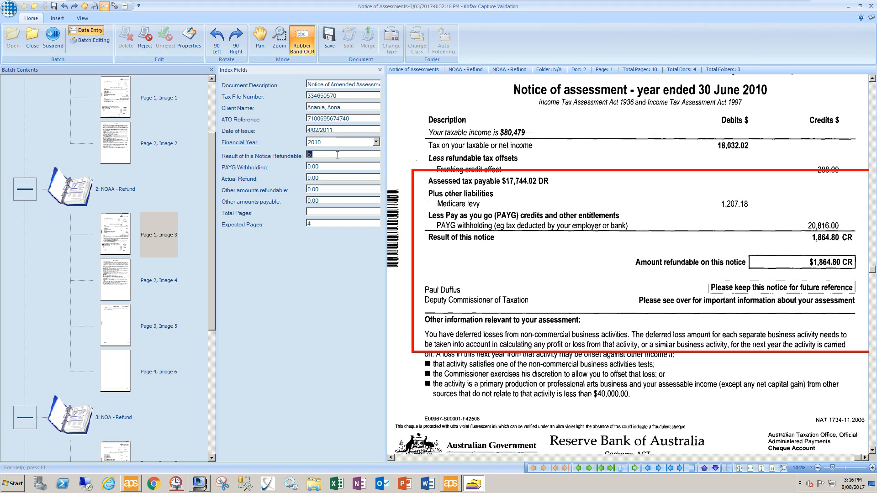
# Validate the amended notice, then accept the next notice's refund 772.69 and PAYG withholding 3,543.00.
pyautogui.press('Return')
pyautogui.press('Return')
pyautogui.press('Return')
pyautogui.press('Return')
pyautogui.press('Return')
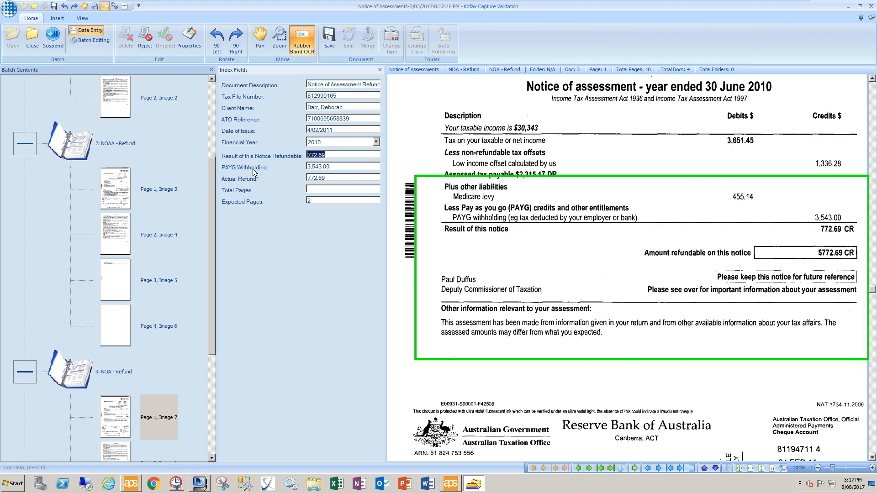
pyautogui.press('Tab')
pyautogui.press('Tab')
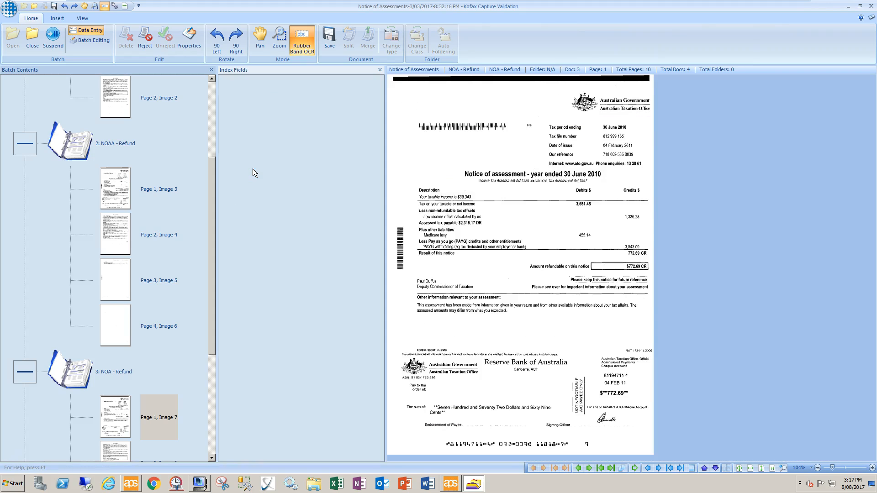
# Accept the EFT notice's refund 8,404.92 and PAYG 34.00, validating the last document to close the batch.
pyautogui.press('Tab')
pyautogui.press('Tab')
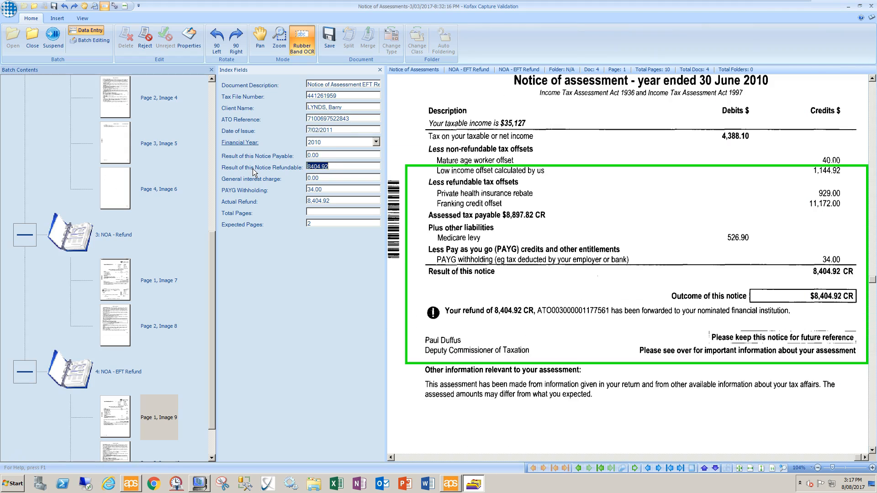
pyautogui.press('Tab')
pyautogui.press('Tab')
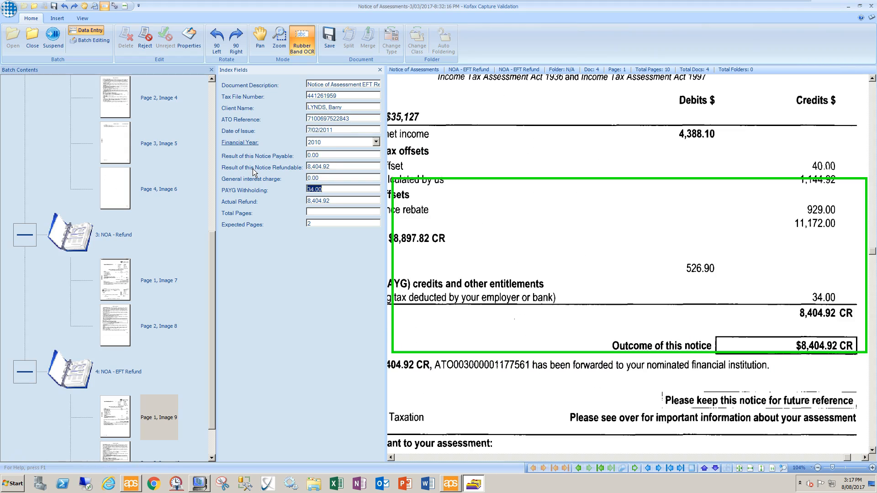
pyautogui.press('Return')
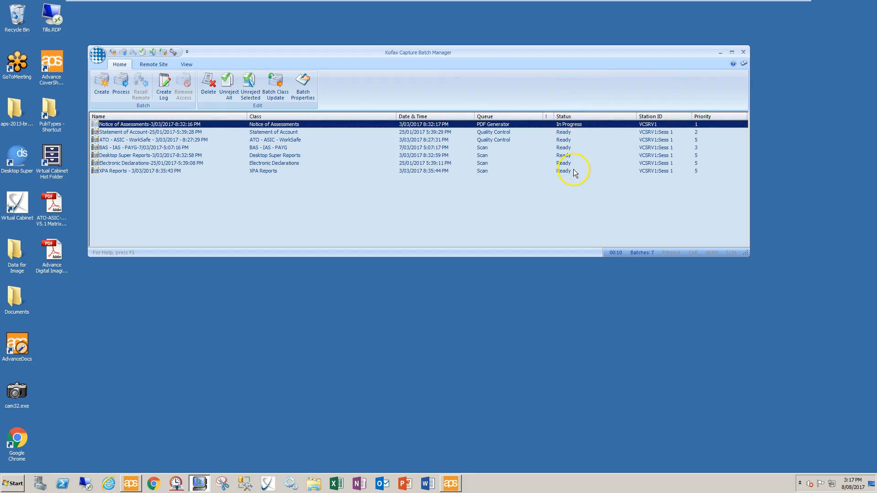
# Wait in Batch Manager until Notice of Assessments leaves the list, leaving six batches, then return to Digital Imaging.
pyautogui.click(511, 132)
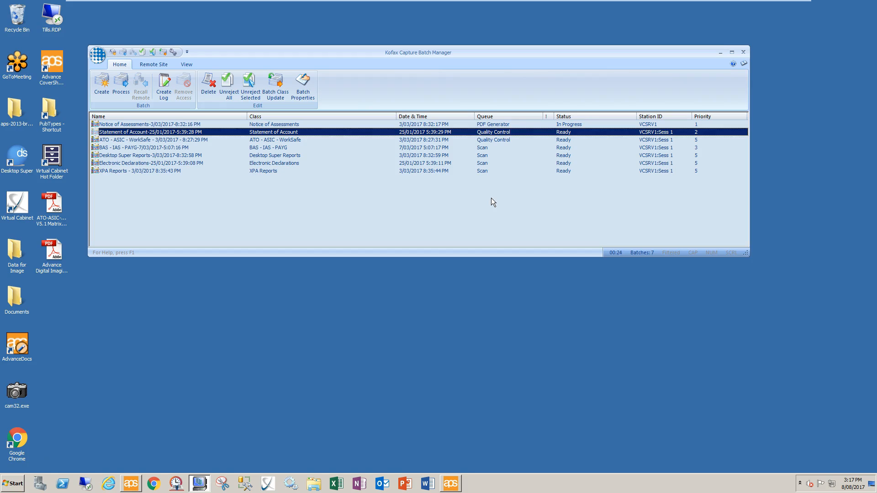
pyautogui.rightClick(270, 134)
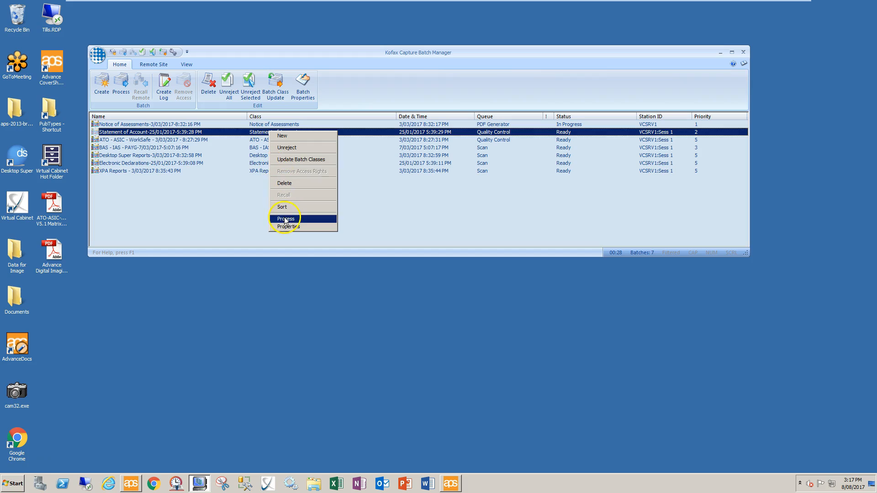
pyautogui.click(218, 211)
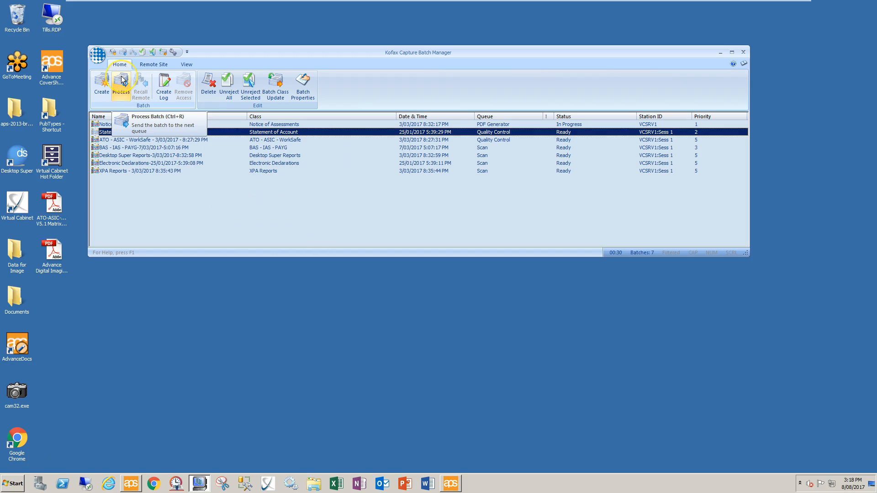
pyautogui.click(252, 219)
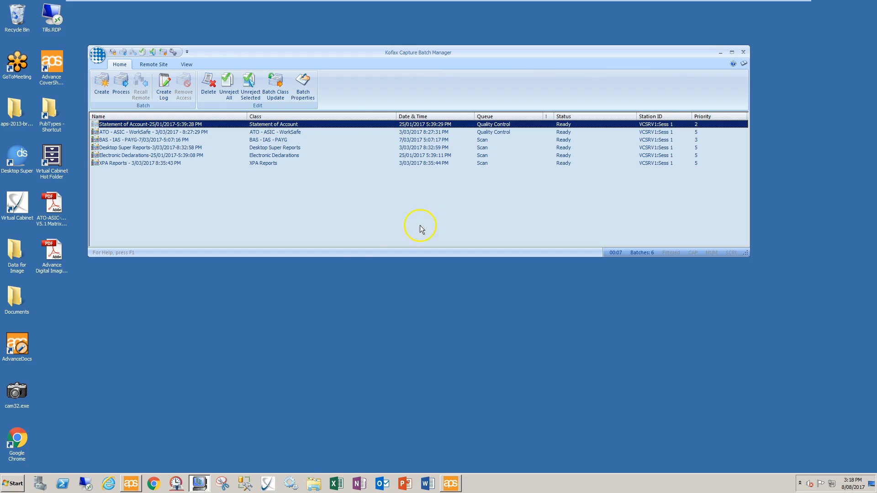
pyautogui.click(451, 484)
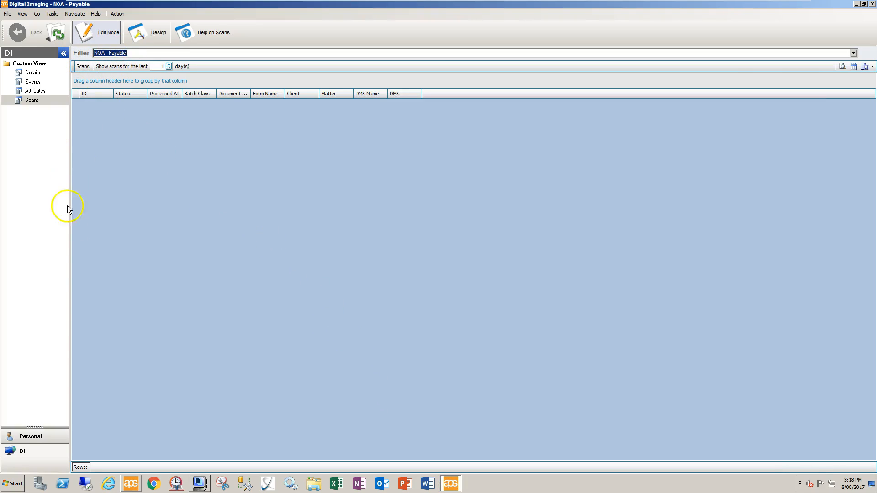
# Refresh the NOA - Payable scans list and inspect scan 98's event details.
pyautogui.click(26, 101)
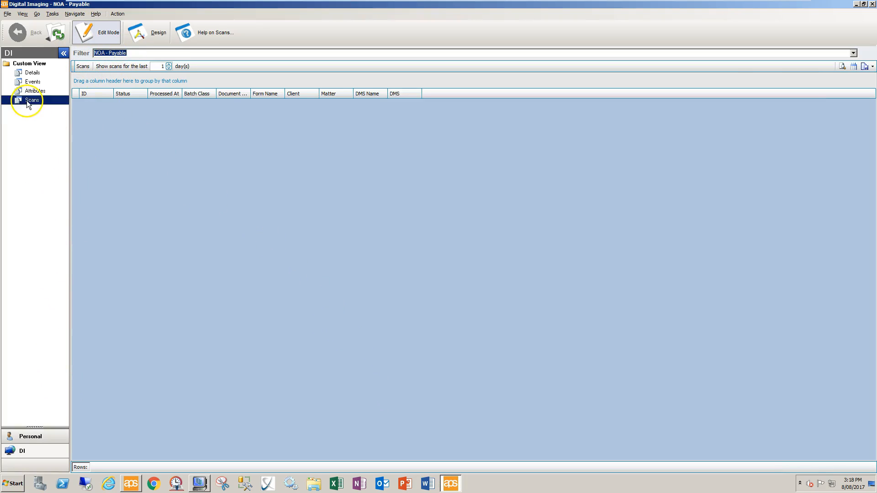
pyautogui.click(50, 37)
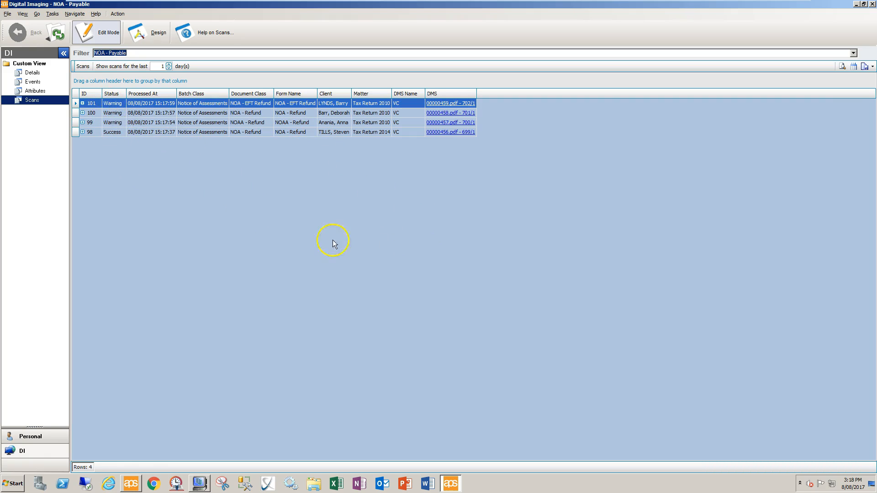
pyautogui.click(83, 132)
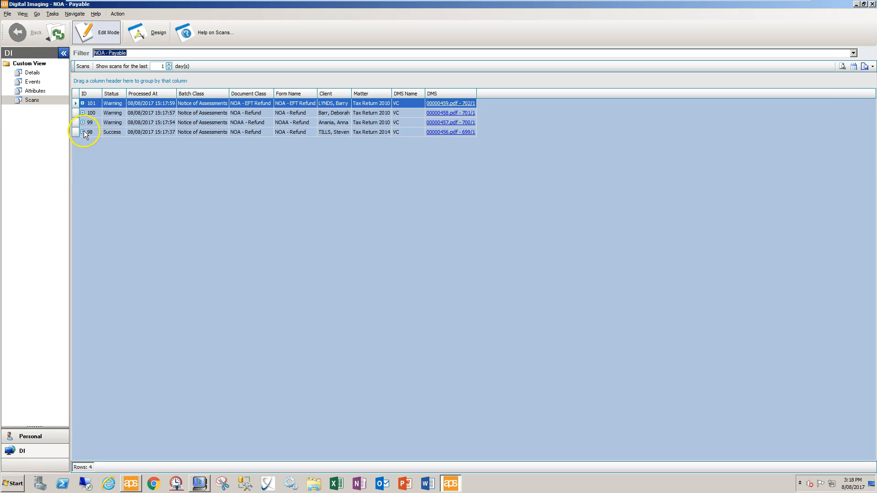
pyautogui.click(83, 132)
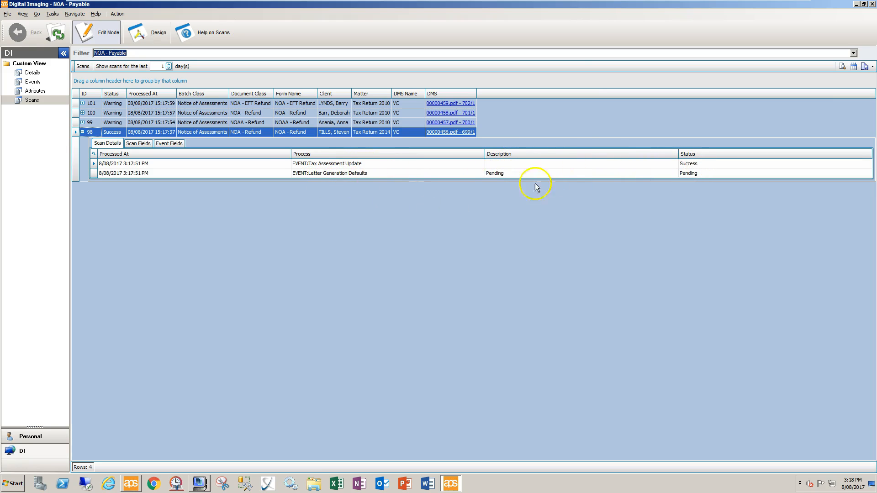
pyautogui.click(82, 132)
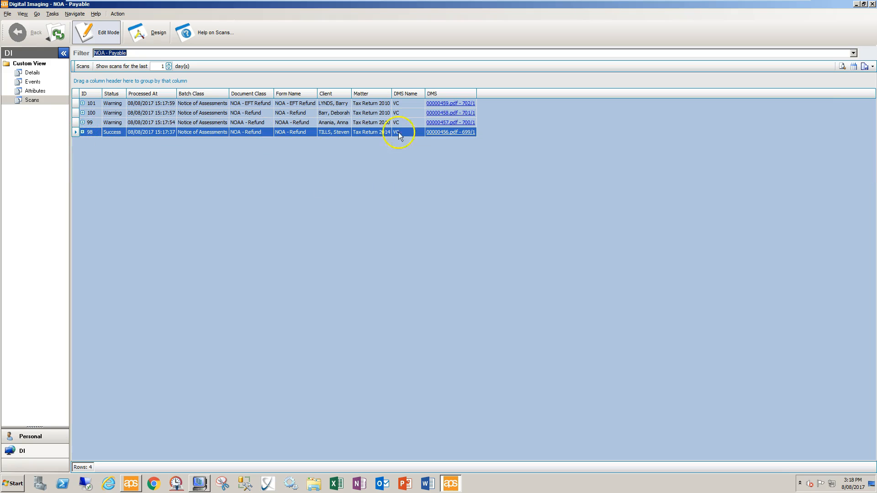
# View the DMS PDF stored for scan 98, then close the viewer.
pyautogui.click(458, 134)
pyautogui.click(452, 190)
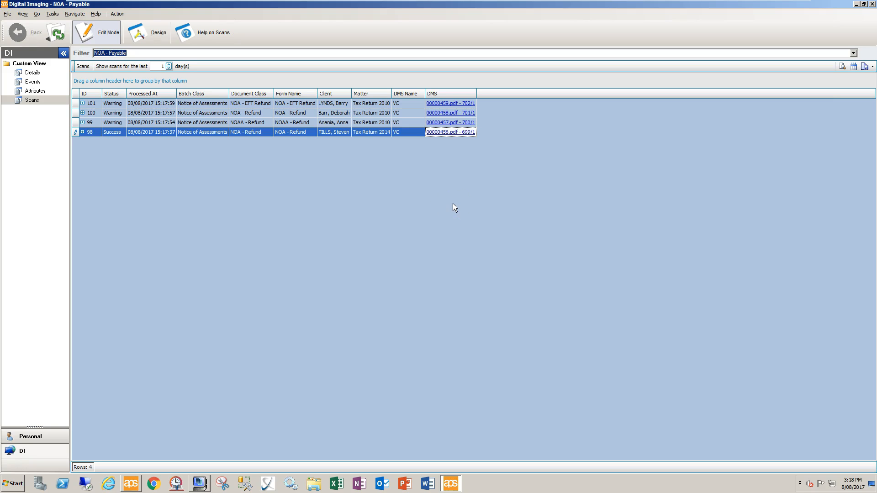
pyautogui.click(444, 135)
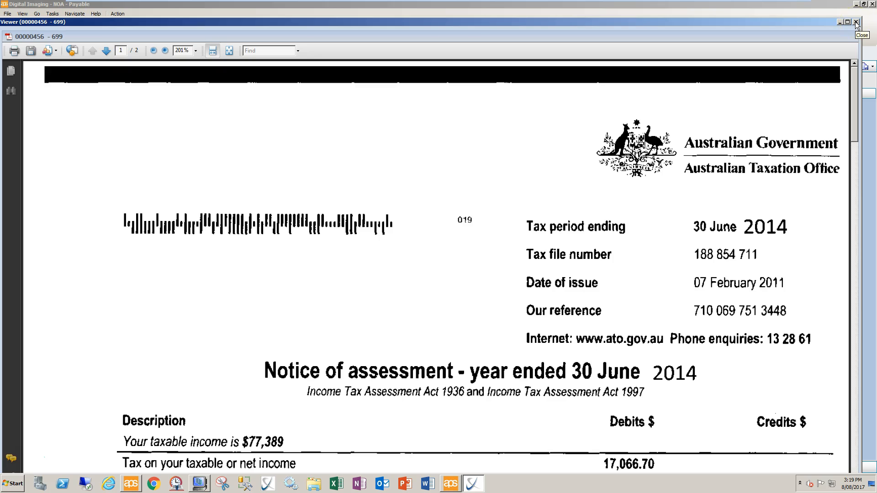
pyautogui.click(856, 22)
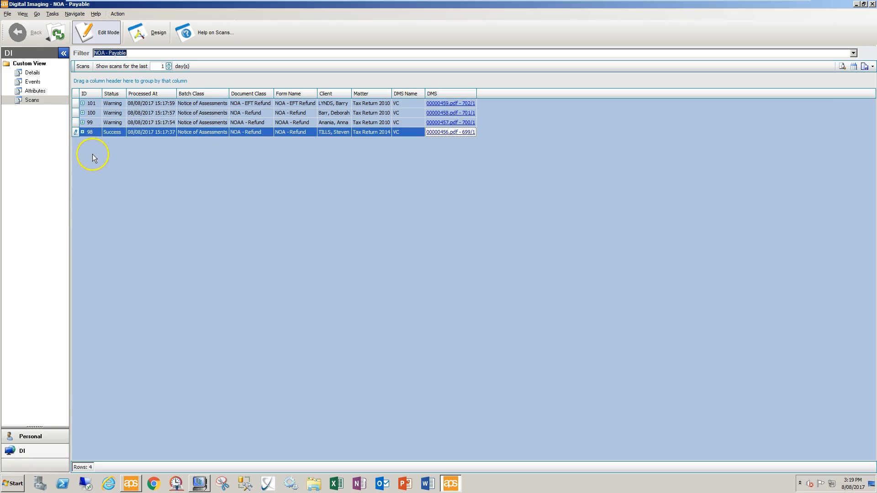
pyautogui.click(82, 122)
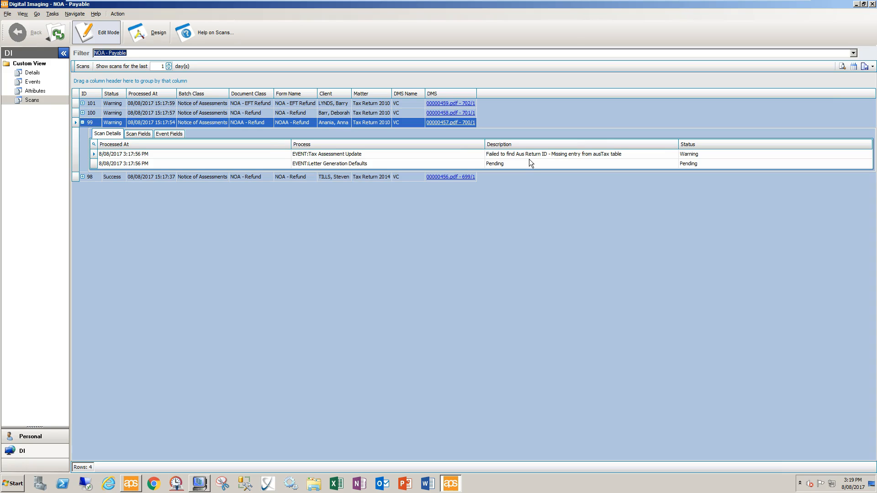
pyautogui.click(138, 133)
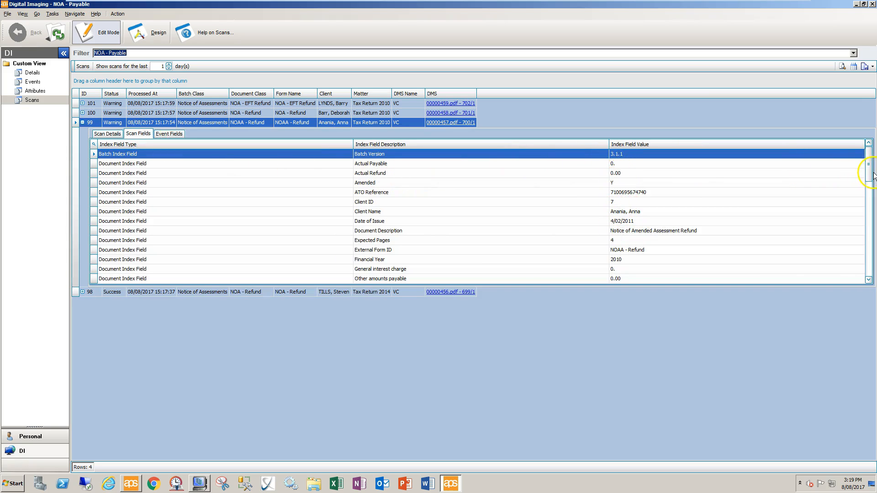
pyautogui.moveTo(869, 167)
pyautogui.mouseDown()
pyautogui.moveTo(871, 251)
pyautogui.moveTo(863, 168)
pyautogui.mouseUp()
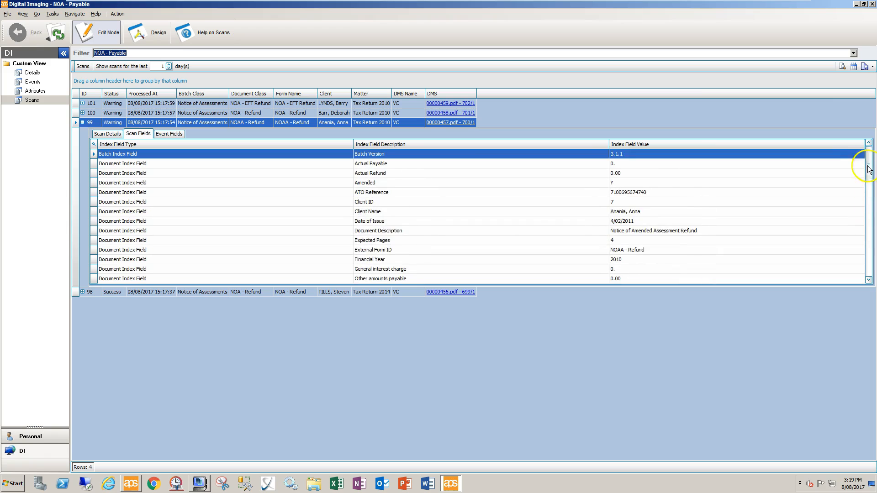
pyautogui.click(163, 137)
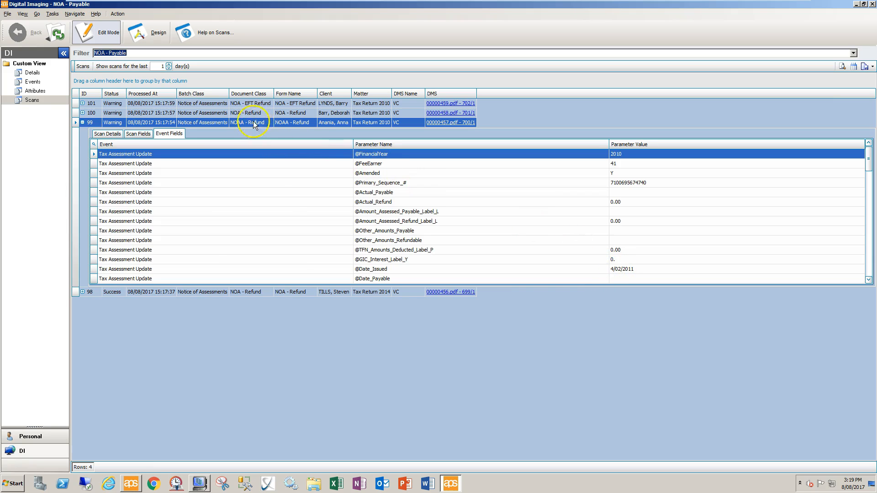
pyautogui.click(82, 122)
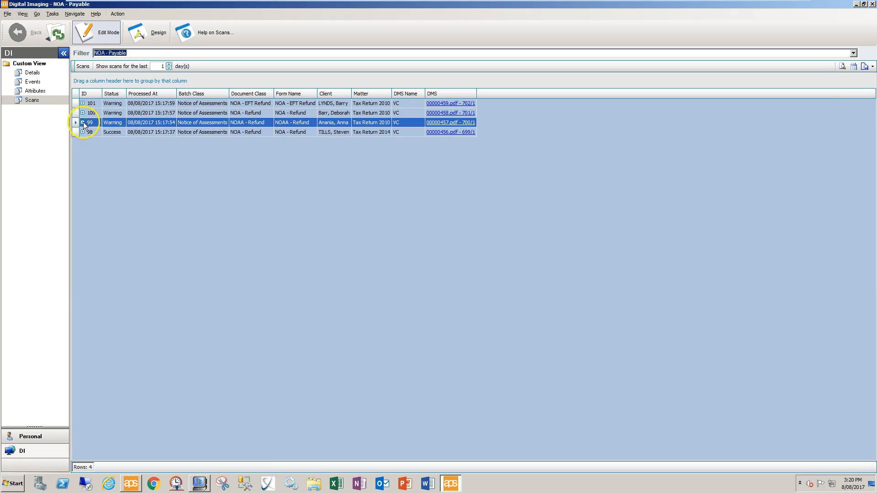
pyautogui.click(297, 134)
pyautogui.click(309, 202)
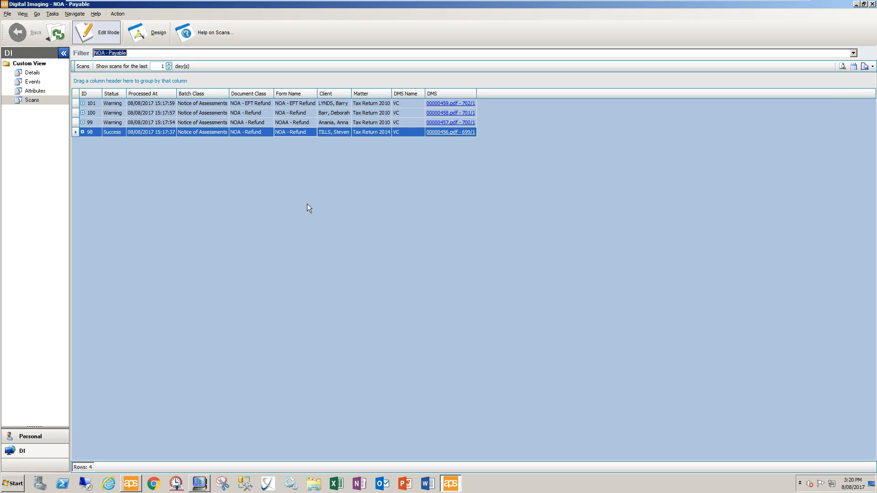
pyautogui.click(164, 185)
# Open the Digital Imaging To Do list under Personal and check job 98's original scanned image.
pyautogui.click(28, 438)
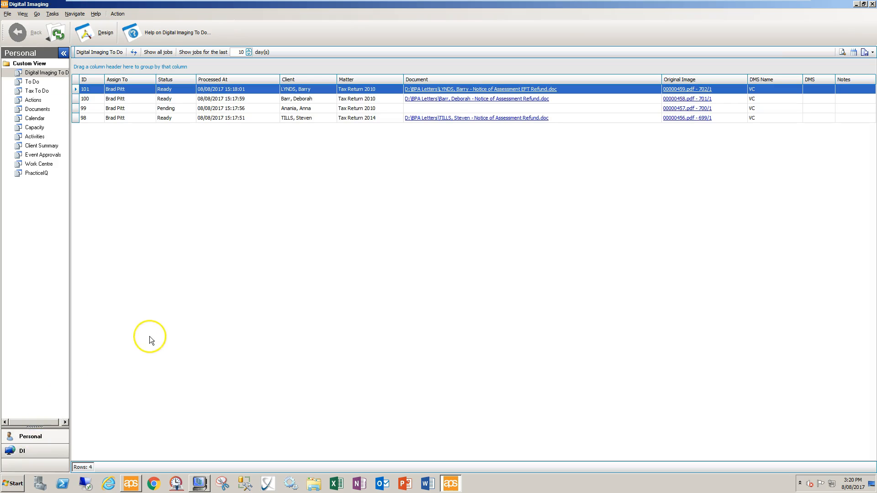
pyautogui.click(48, 75)
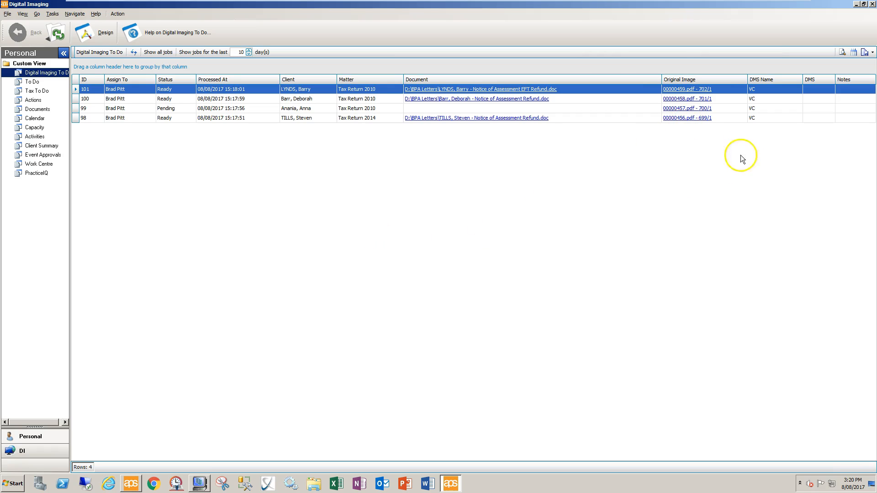
pyautogui.click(698, 122)
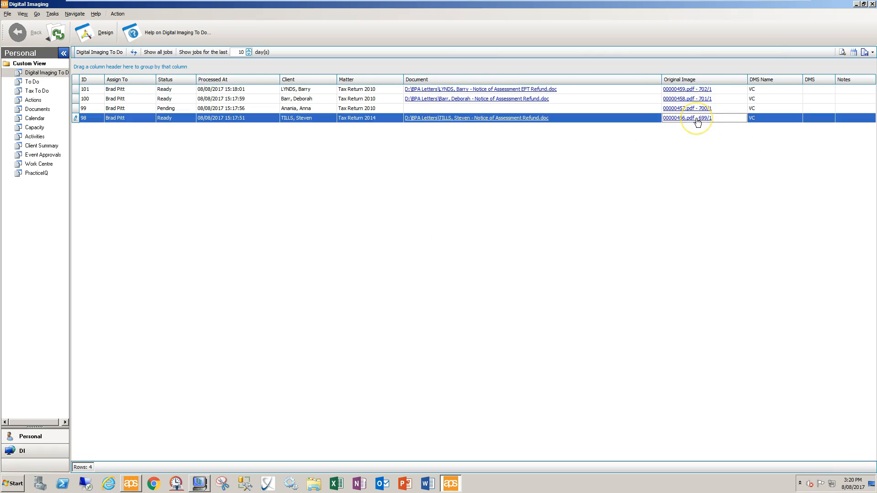
pyautogui.click(696, 119)
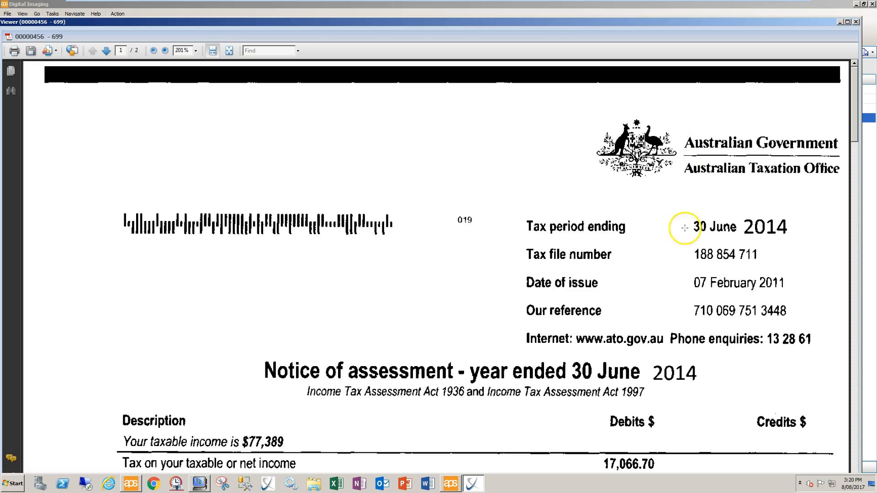
pyautogui.click(856, 21)
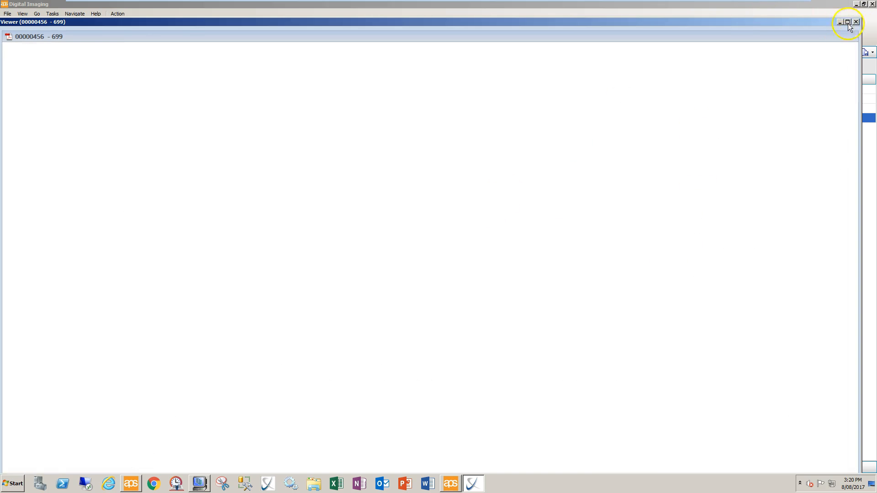
pyautogui.click(495, 119)
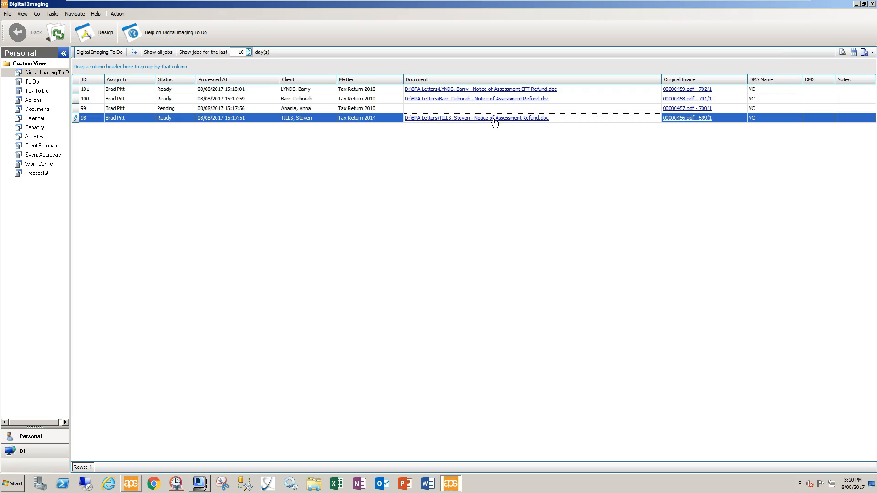
# Open job 98's generated Notice of Assessment Refund letter in Word and review it.
pyautogui.click(495, 120)
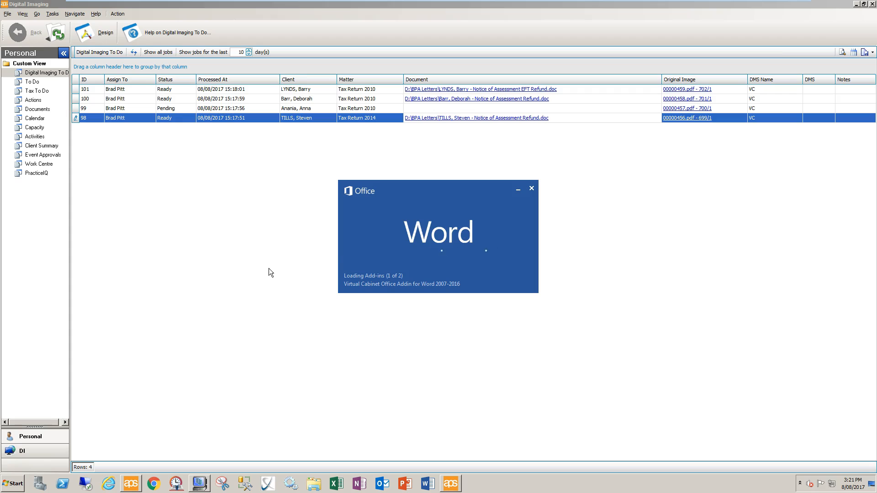
pyautogui.click(244, 258)
pyautogui.click(471, 169)
pyautogui.click(478, 91)
# Approve jobs 101 and 100 together, then widen the DMS column to show their links.
pyautogui.click(447, 90)
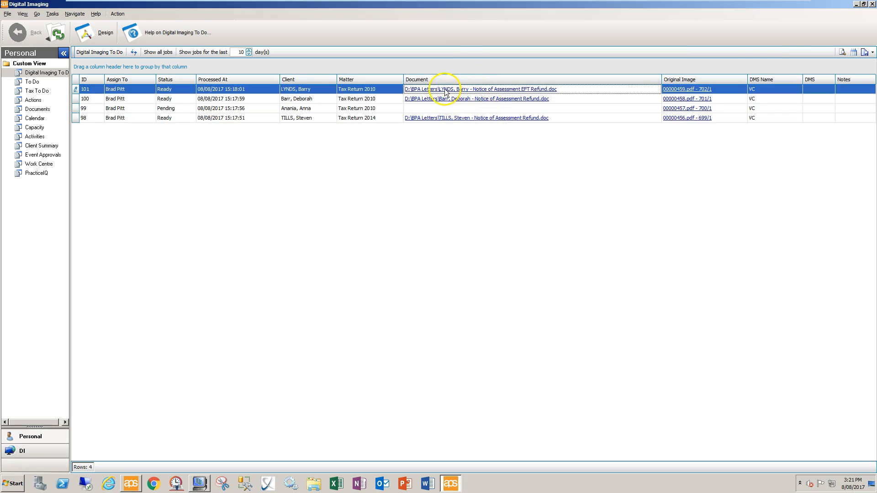
pyautogui.keyDown('ctrl'); pyautogui.click(446, 100); pyautogui.keyUp('ctrl')
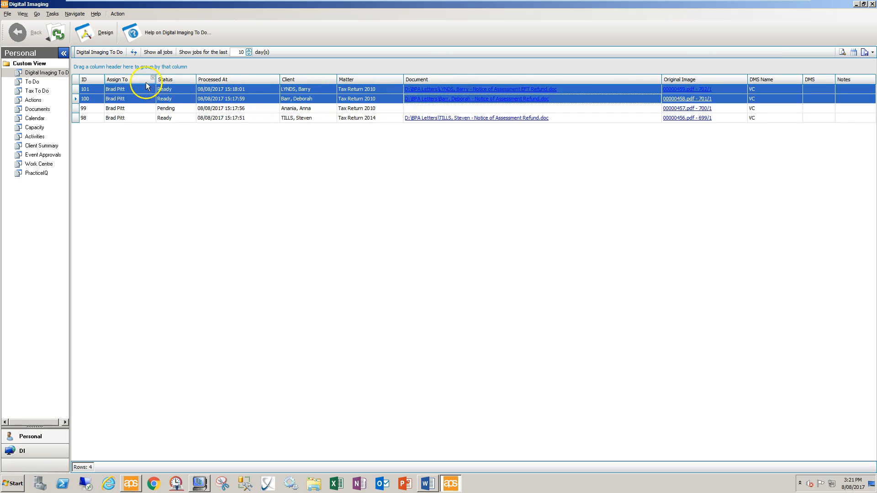
pyautogui.rightClick(167, 94)
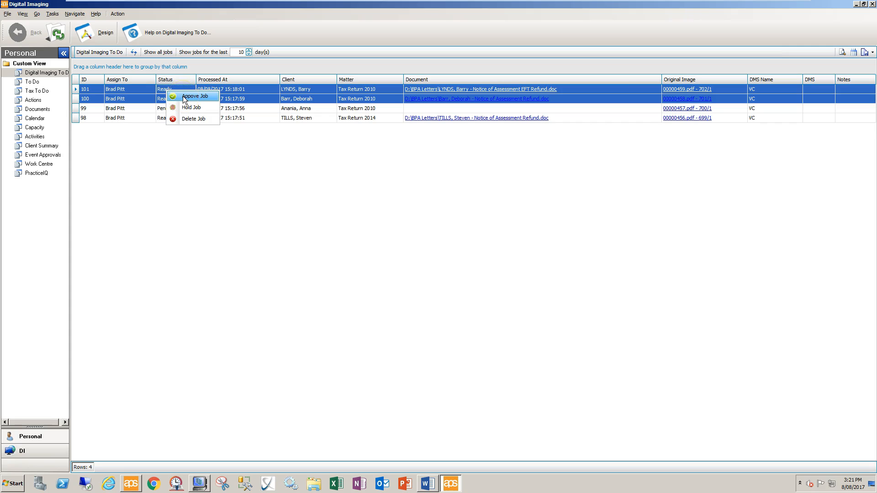
pyautogui.click(194, 96)
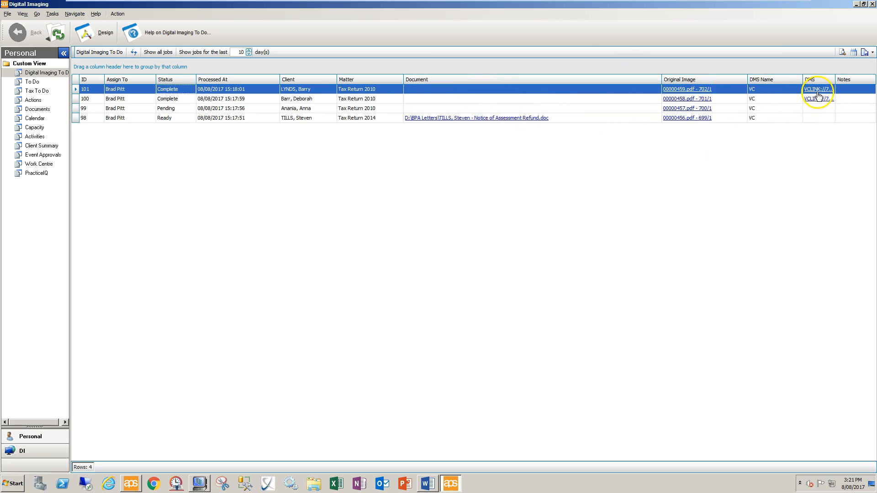
pyautogui.moveTo(804, 80); pyautogui.dragTo(846, 80)
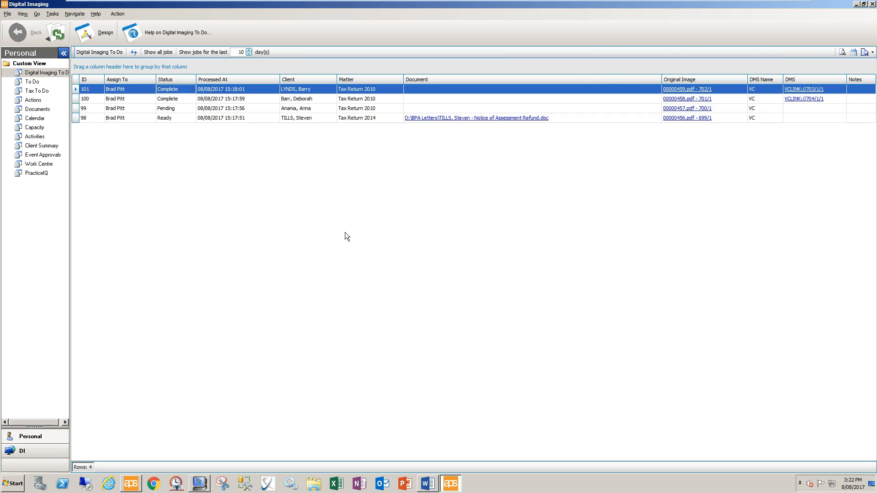
pyautogui.click(36, 451)
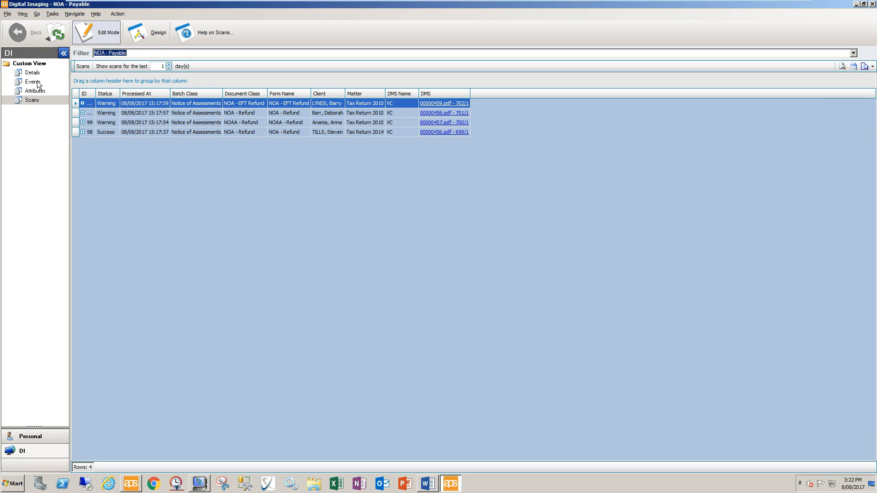
pyautogui.click(36, 437)
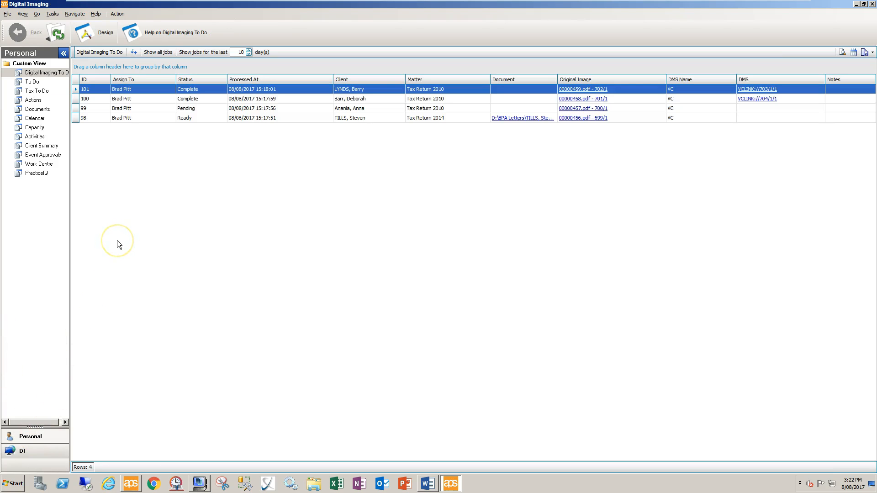